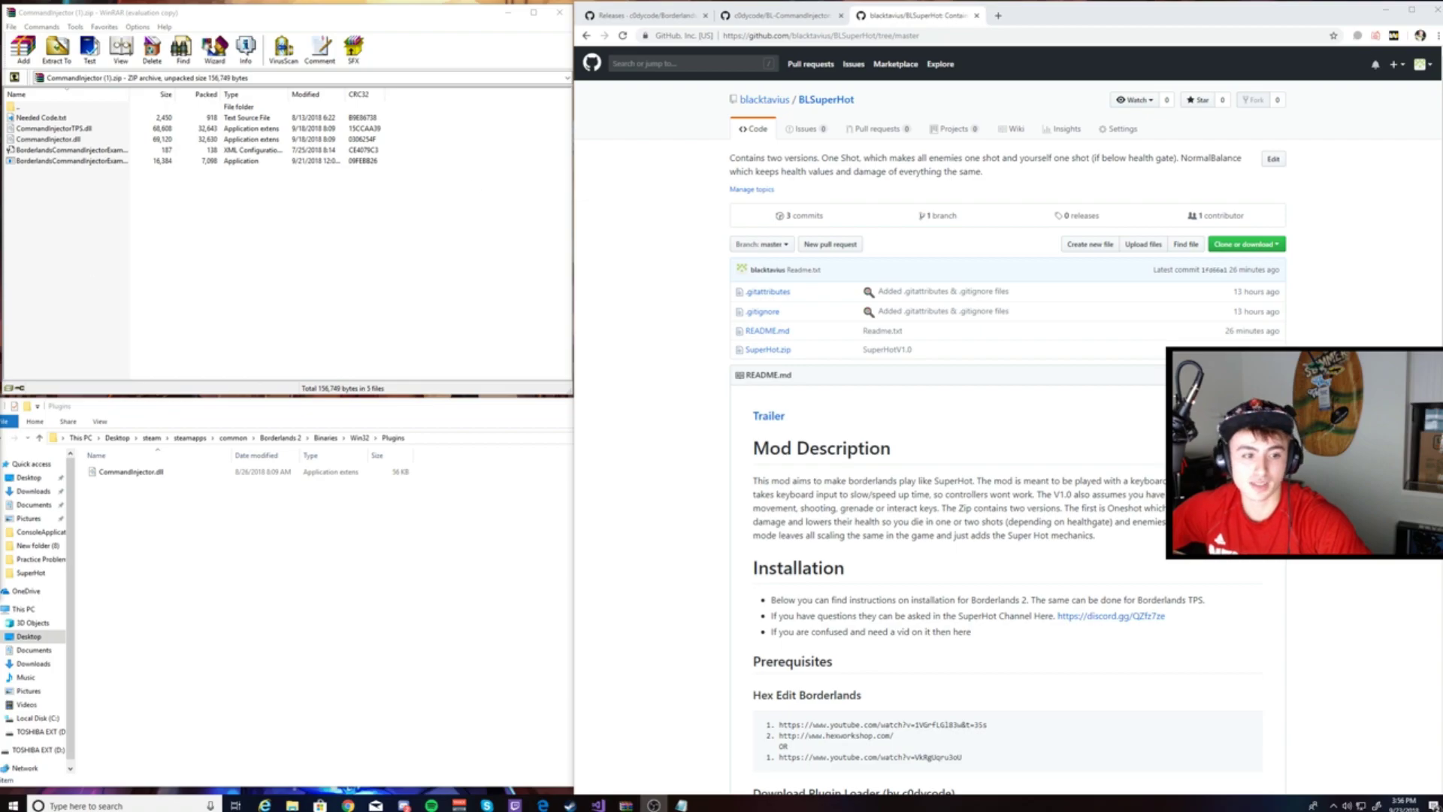
Download ddraw.dll from Release 1.2 on the BorderlandsPluginLoader releases page.
{"action": "left_click", "coordinate": [662, 16]}
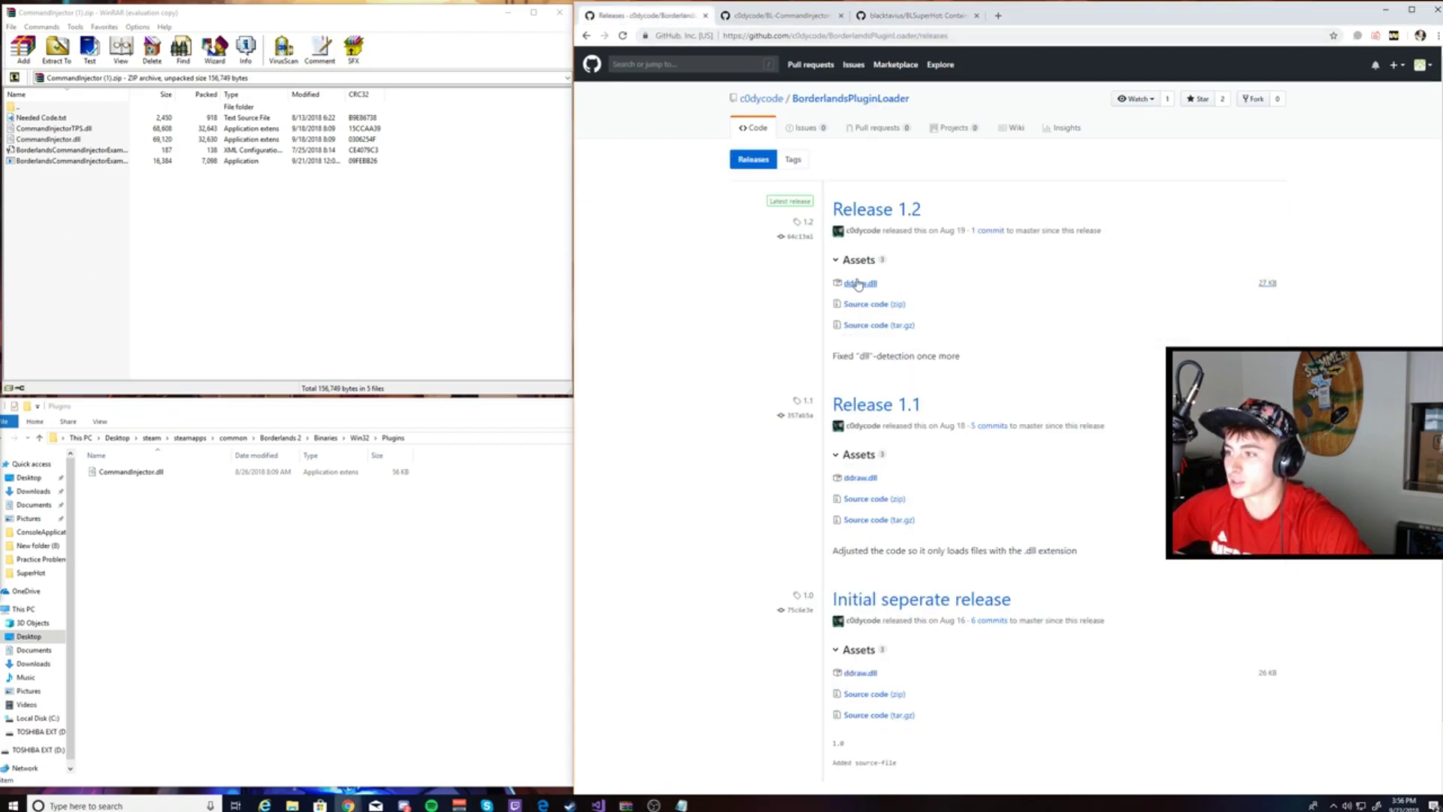
{"action": "left_click_drag", "start_coordinate": [949, 211], "coordinate": [864, 210]}
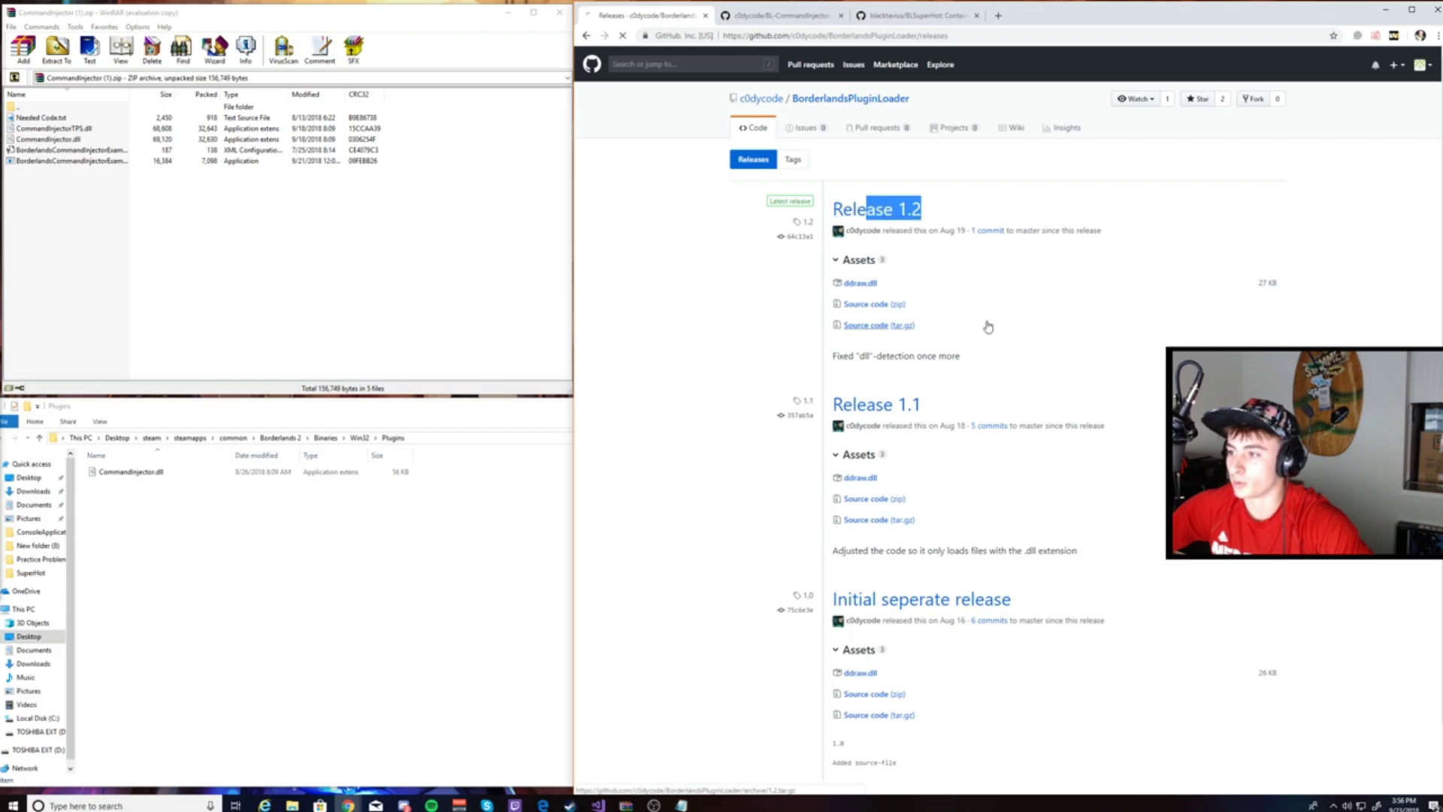
{"action": "left_click", "coordinate": [874, 284]}
{"action": "left_click", "coordinate": [860, 283]}
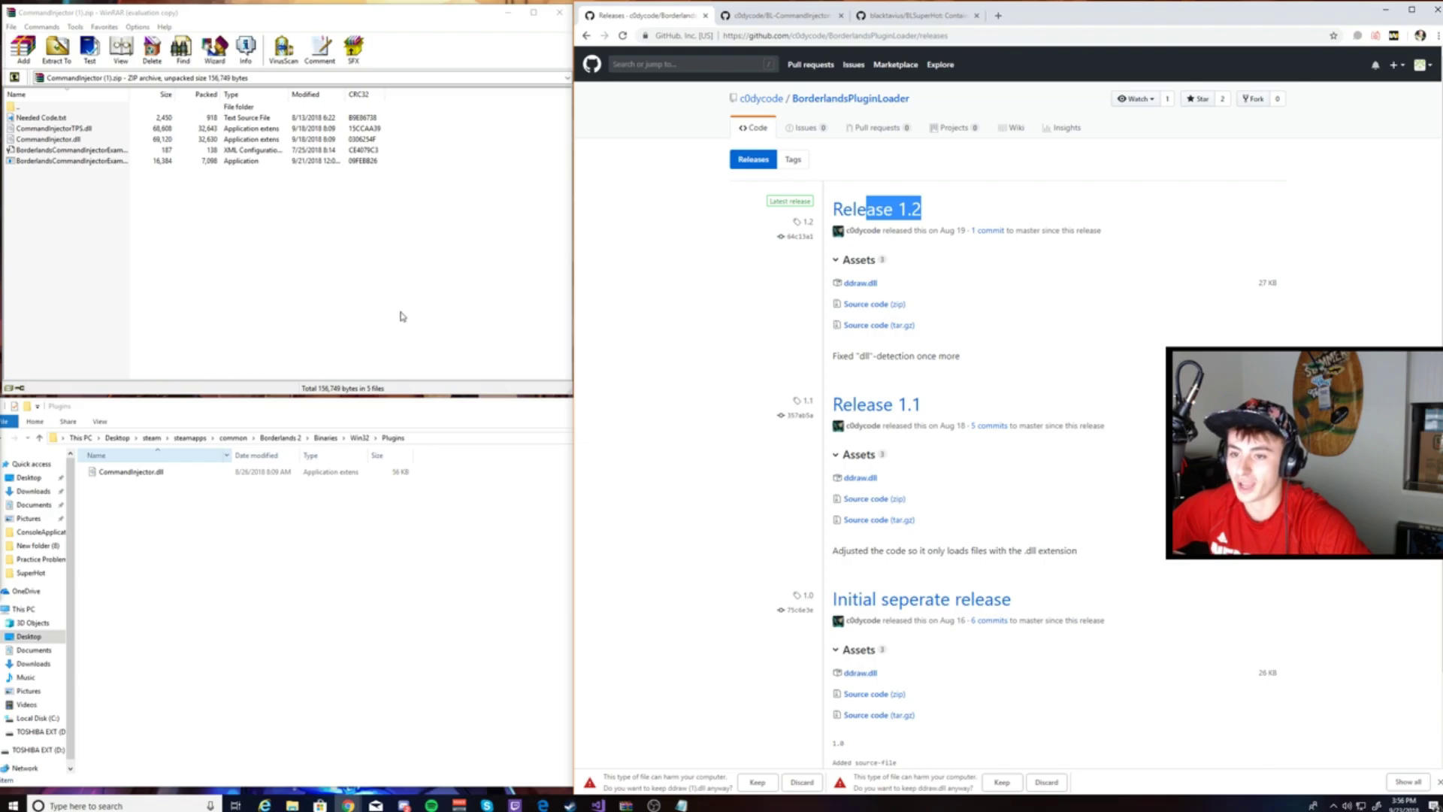
Check the full path of the Borderlands 2 Plugins folder in the file window.
{"action": "left_click", "coordinate": [435, 553]}
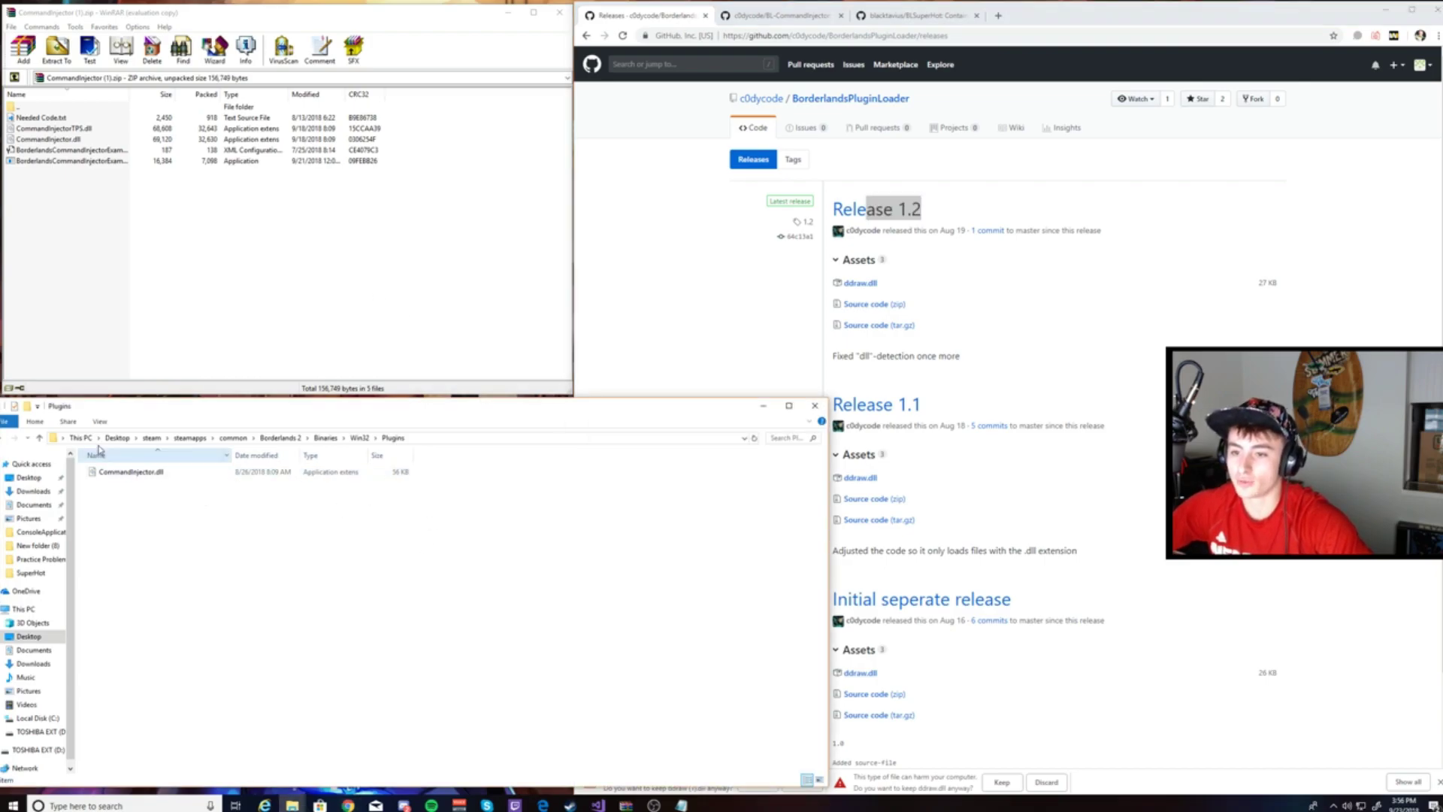
{"action": "left_click", "coordinate": [437, 442]}
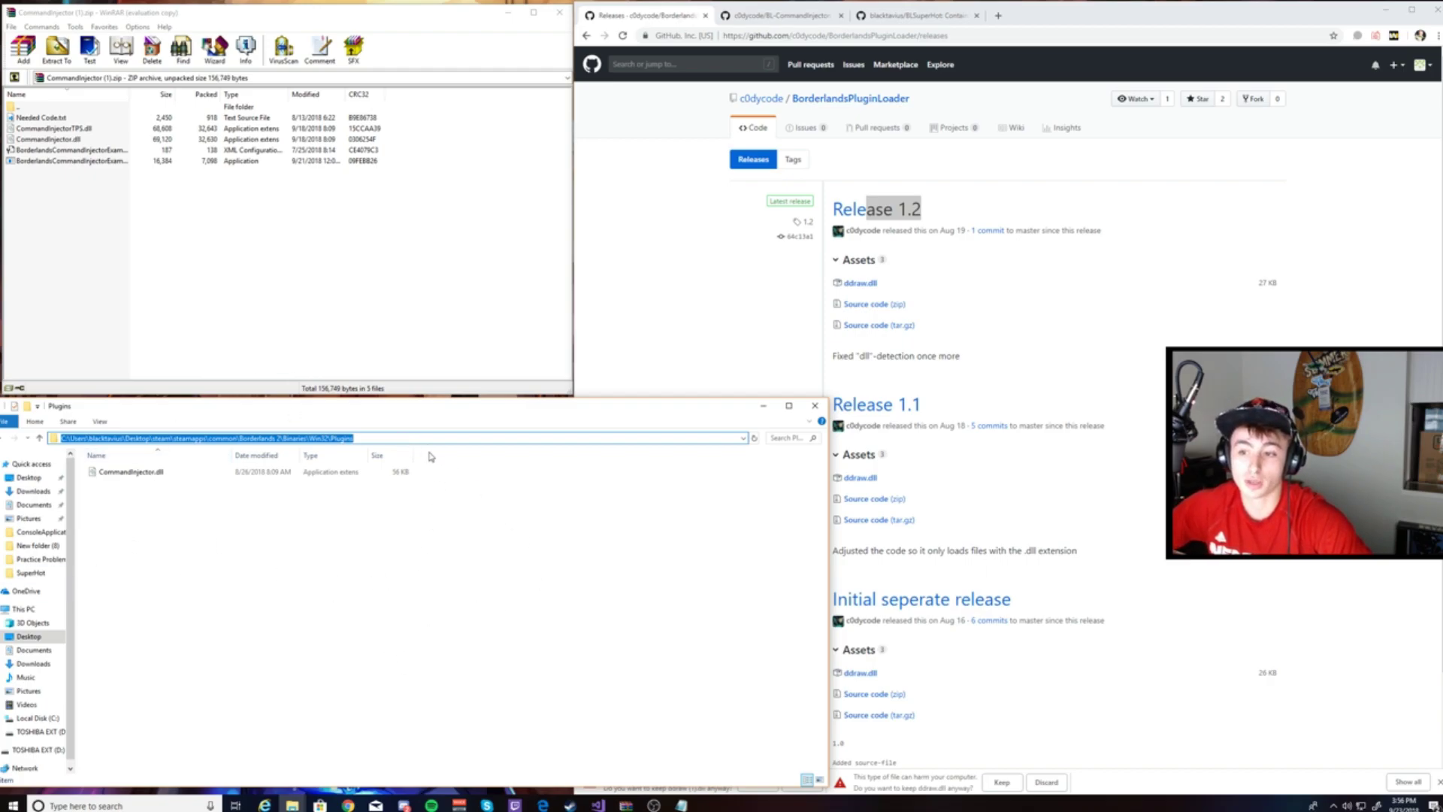
{"action": "left_click", "coordinate": [383, 439]}
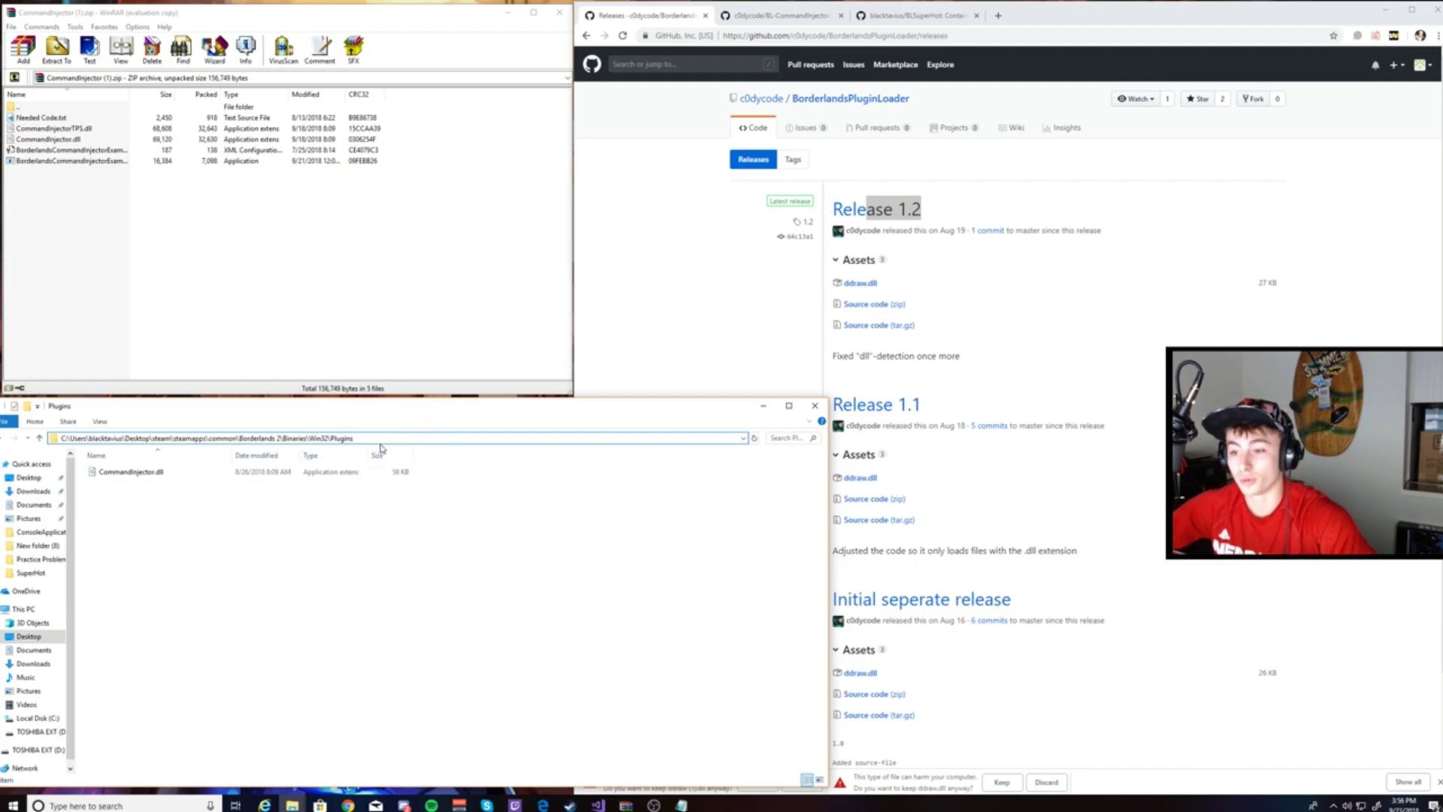
{"action": "left_click", "coordinate": [464, 563]}
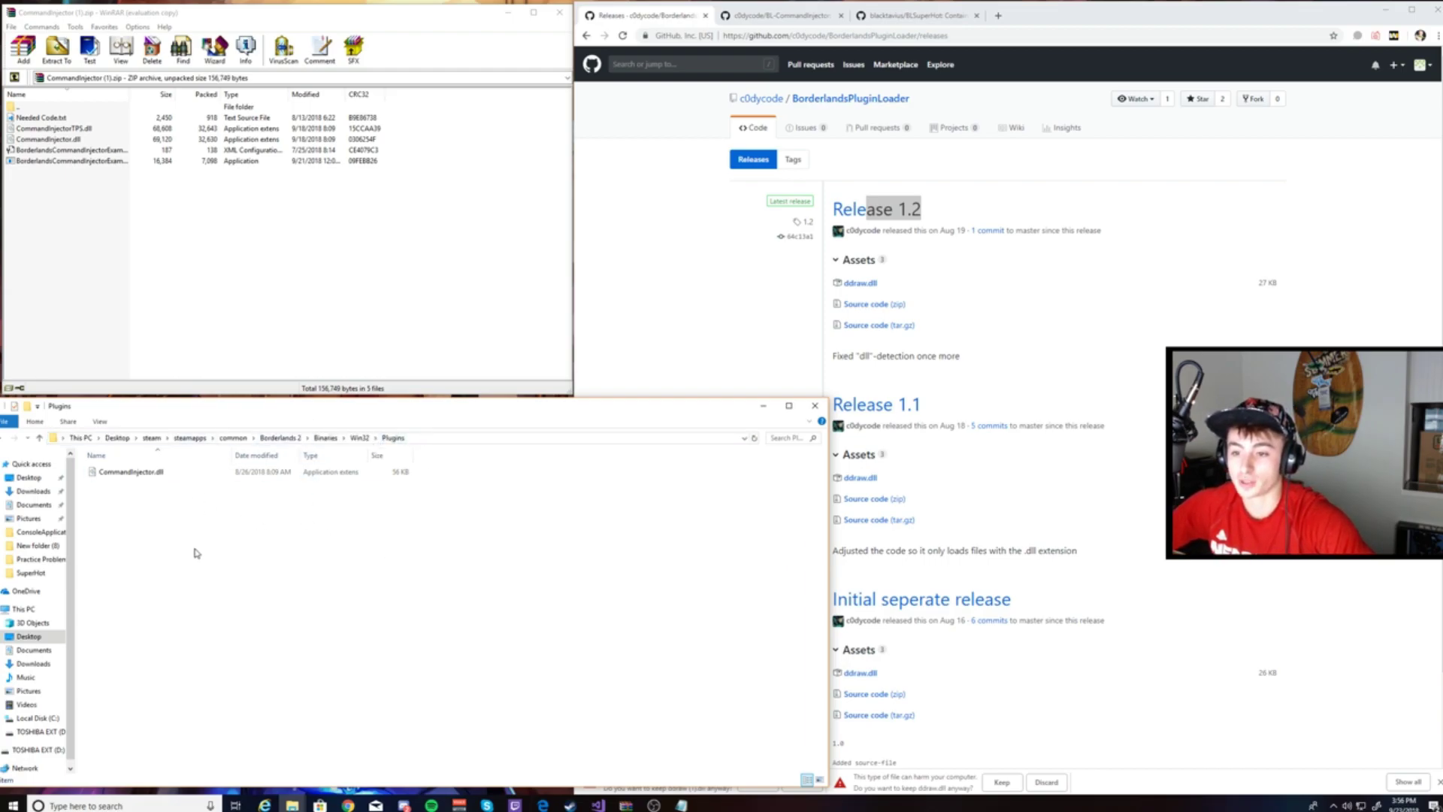
Browse from the steam folder through steamapps, common, Borderlands 2 and Binaries into Win32 and look over its files.
{"action": "left_click", "coordinate": [152, 437]}
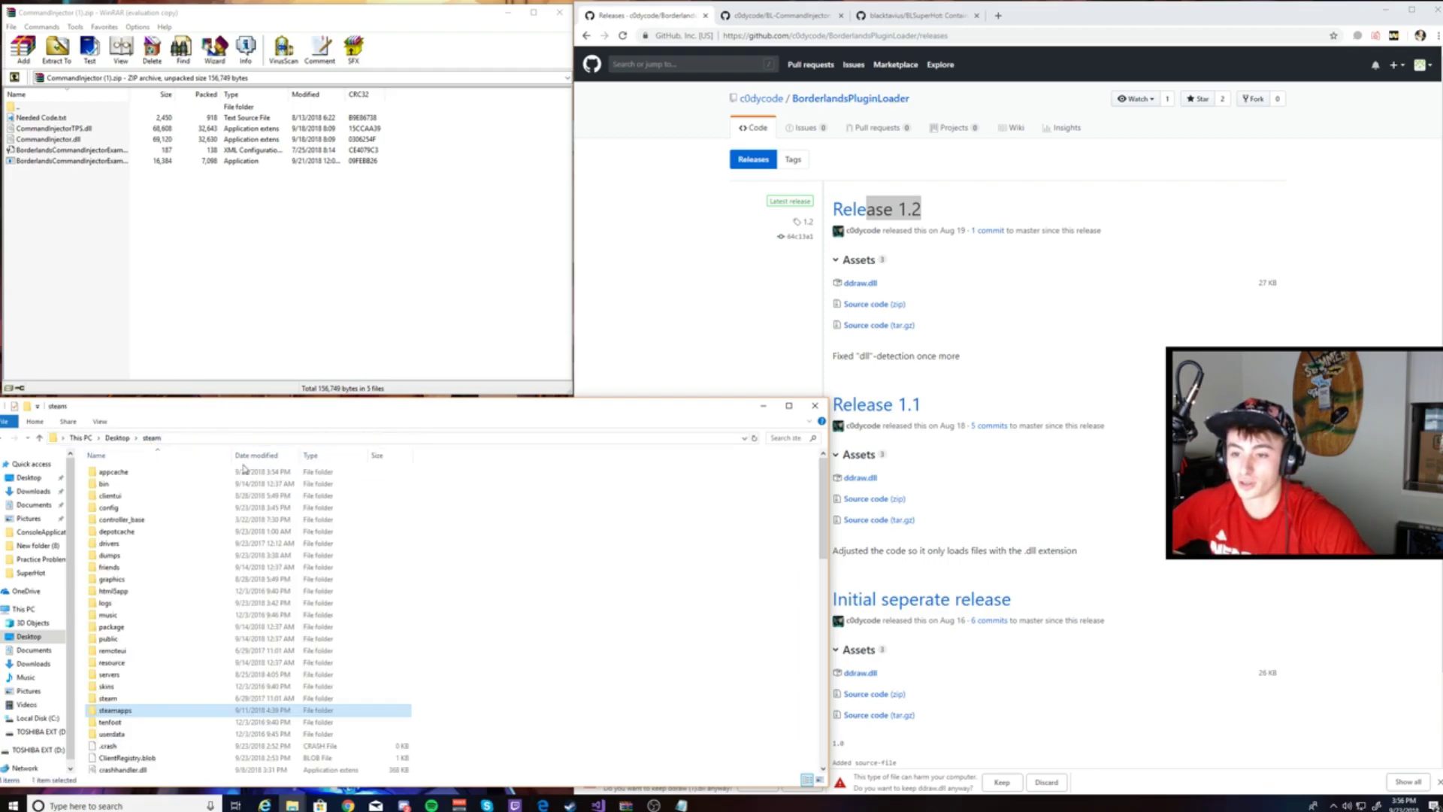
{"action": "double_click", "coordinate": [167, 716]}
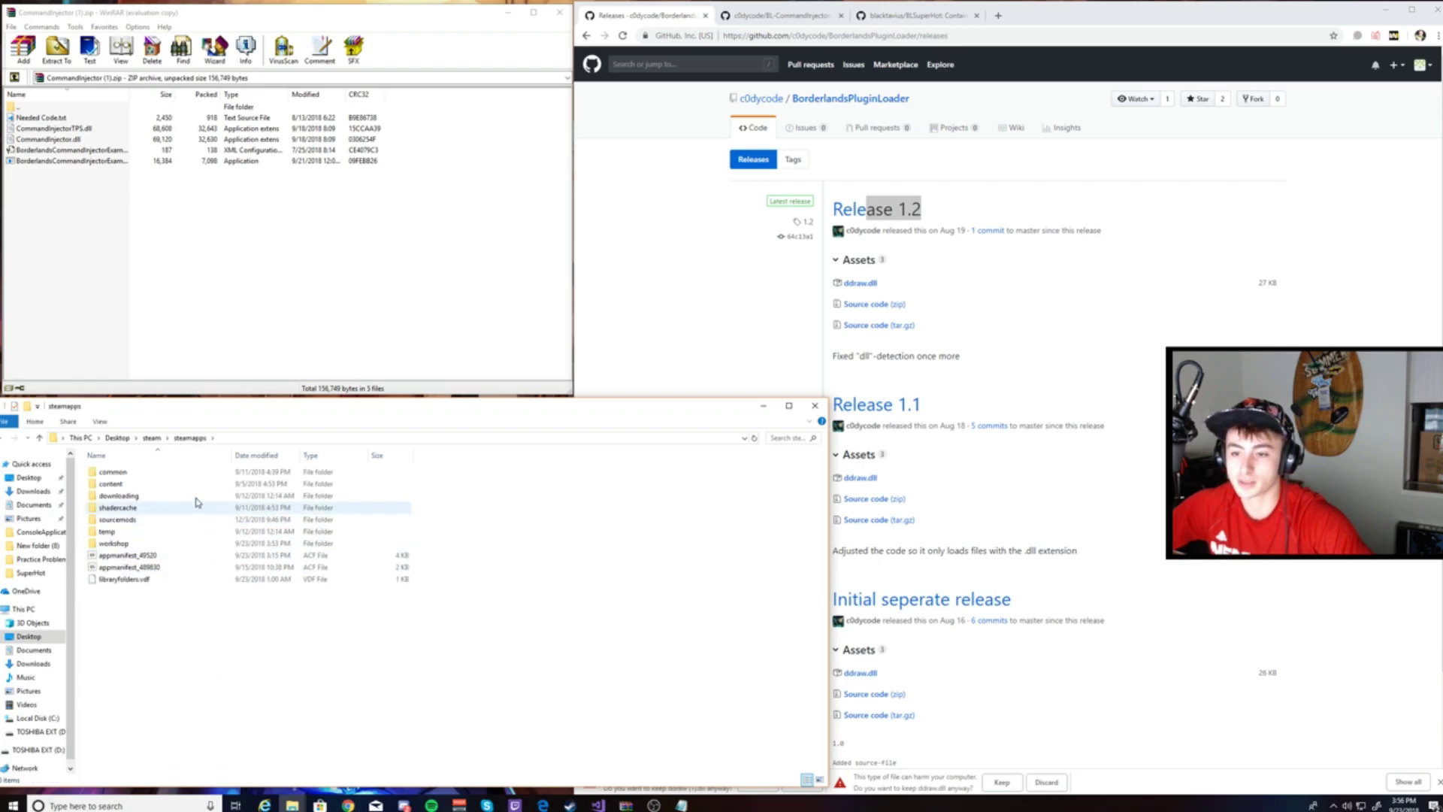
{"action": "left_click", "coordinate": [171, 474]}
{"action": "double_click", "coordinate": [172, 475]}
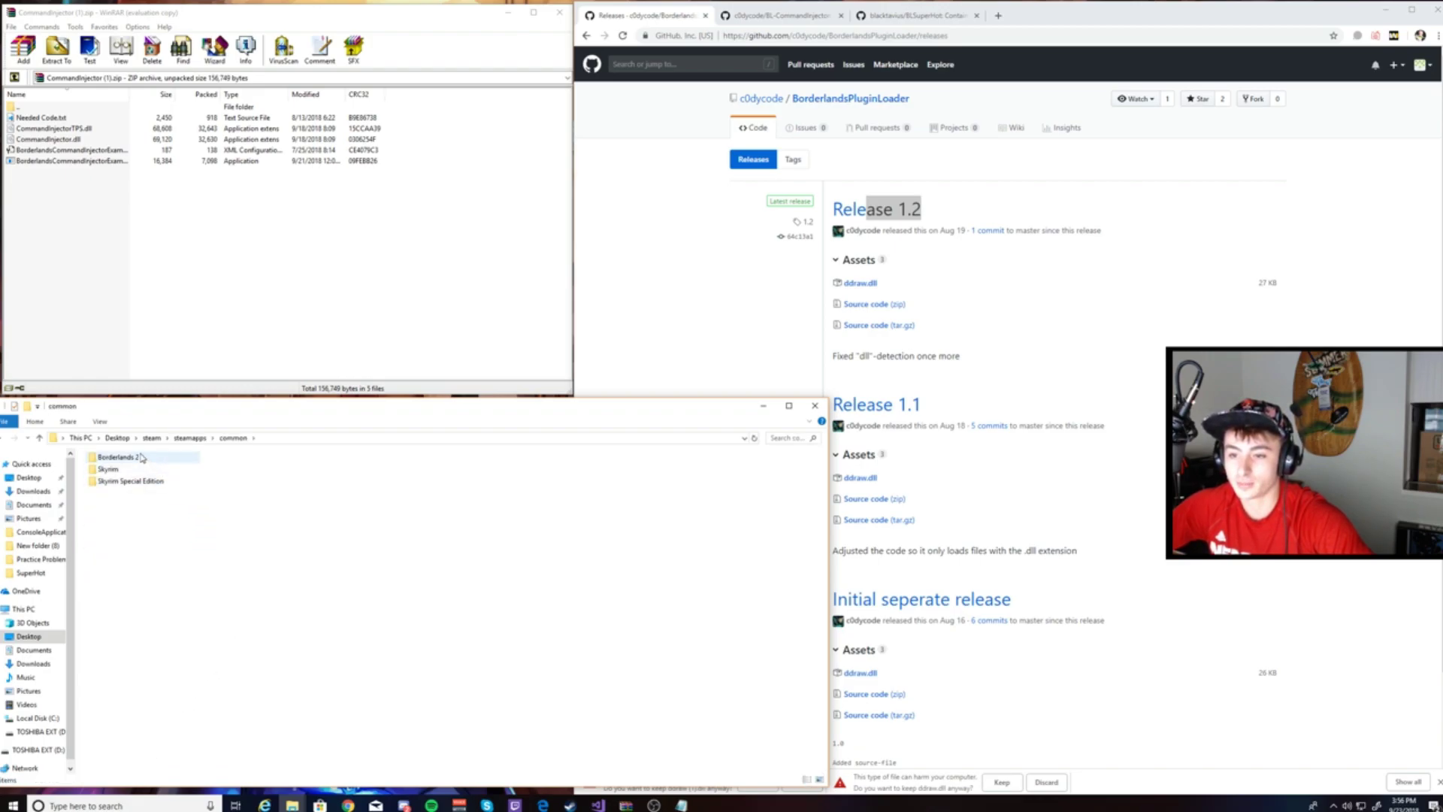
{"action": "double_click", "coordinate": [225, 471]}
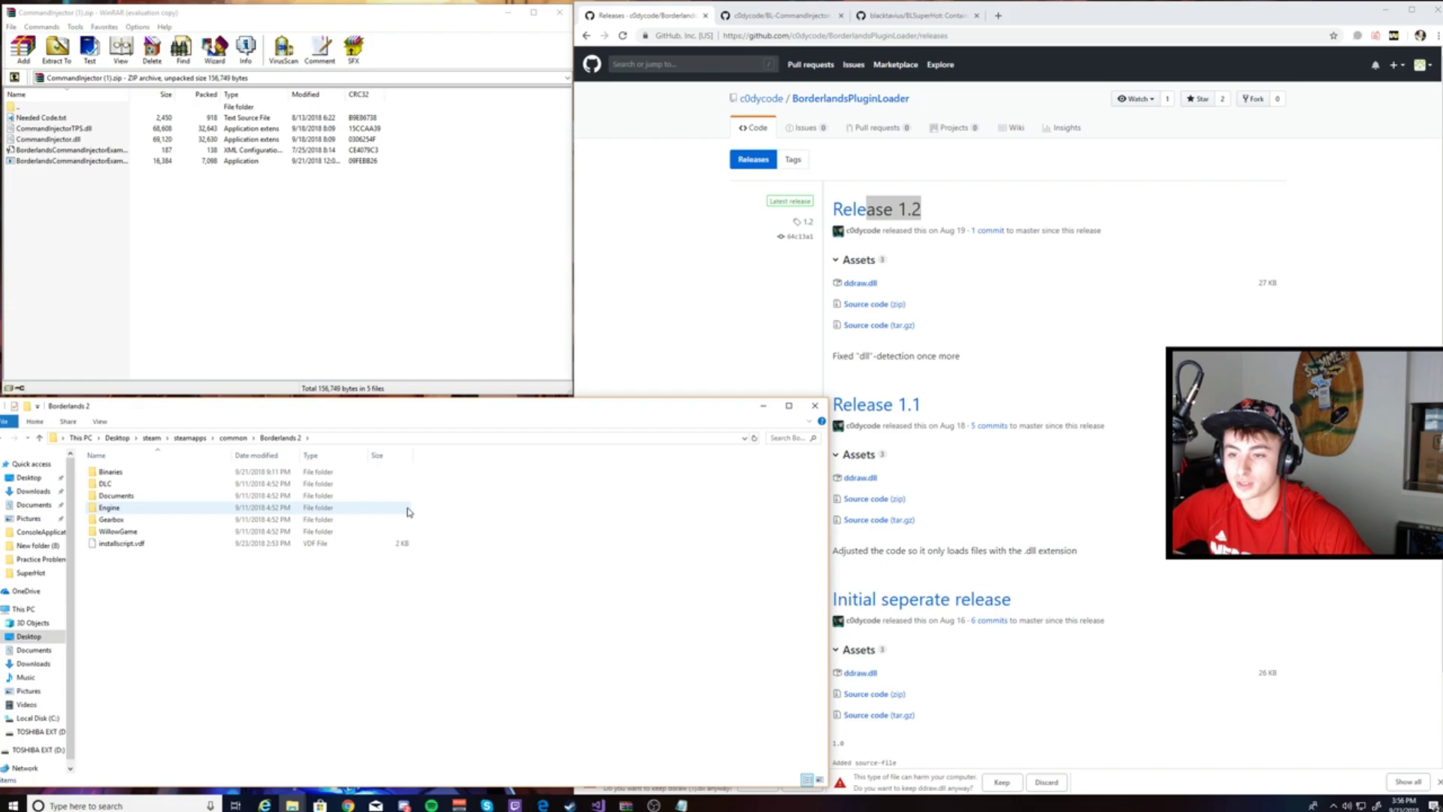
{"action": "double_click", "coordinate": [268, 472]}
{"action": "double_click", "coordinate": [357, 484]}
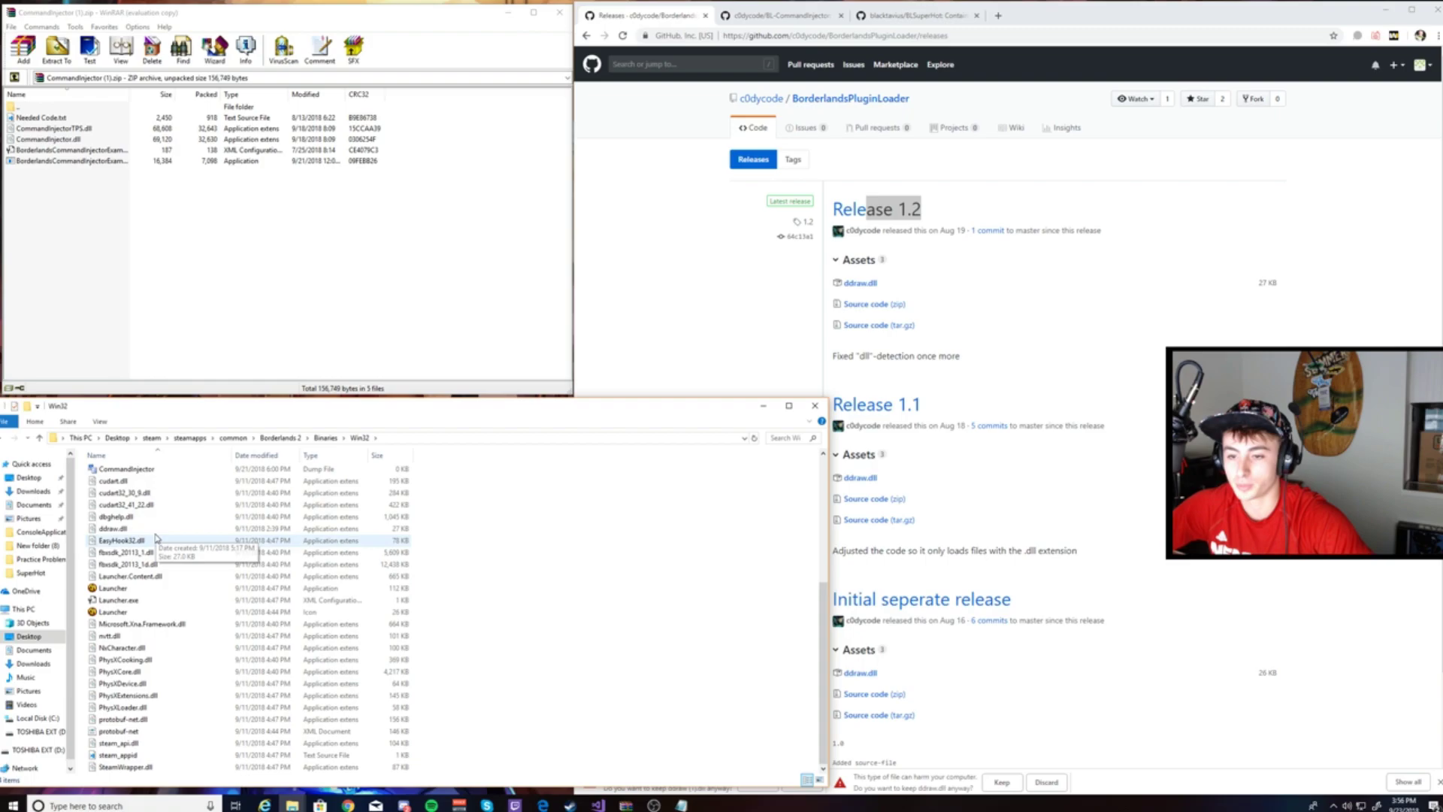
{"action": "scroll", "coordinate": [535, 574], "scroll_direction": "up", "scroll_amount": 6}
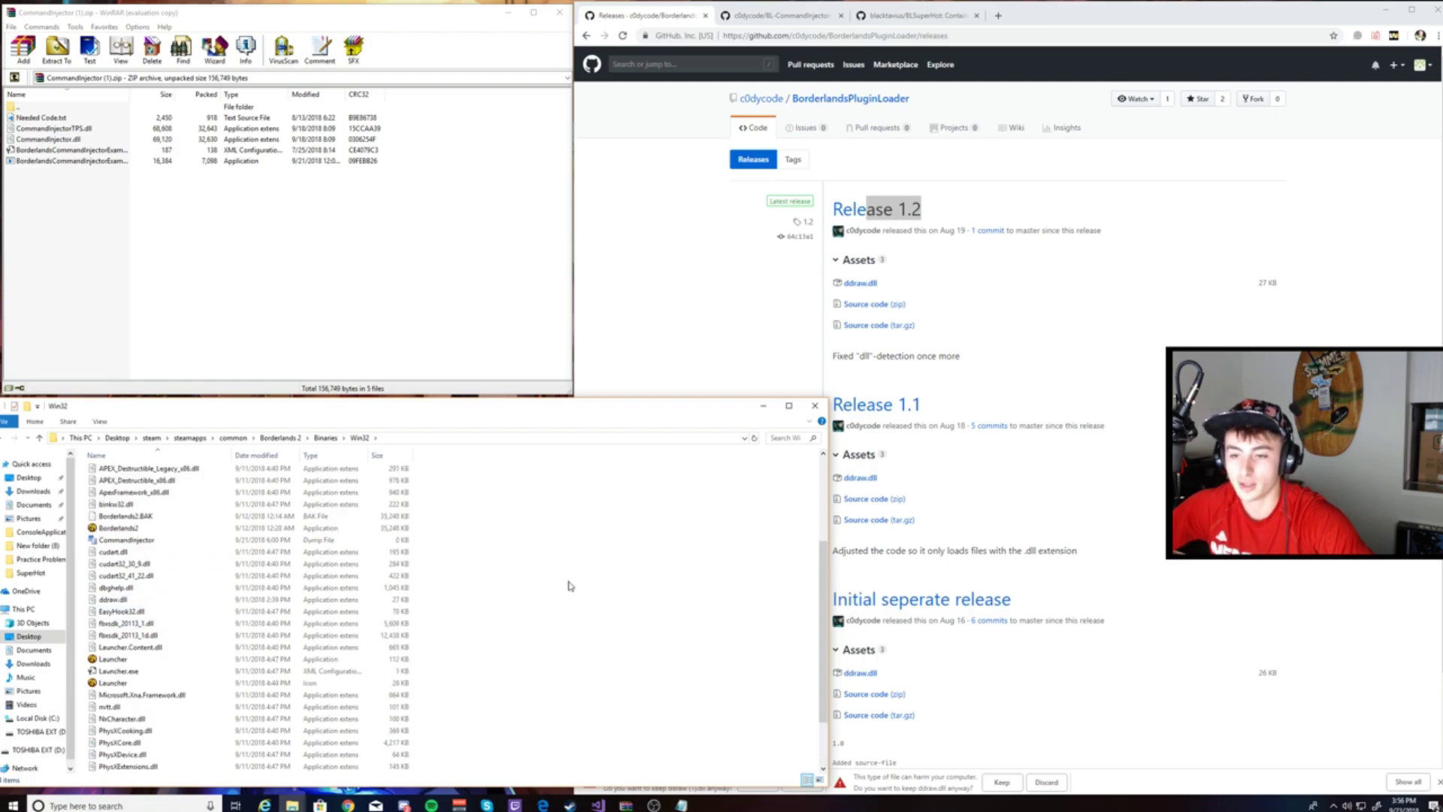
Check the Win32 folder's full path and open its Plugins subfolder.
{"action": "right_click", "coordinate": [509, 544]}
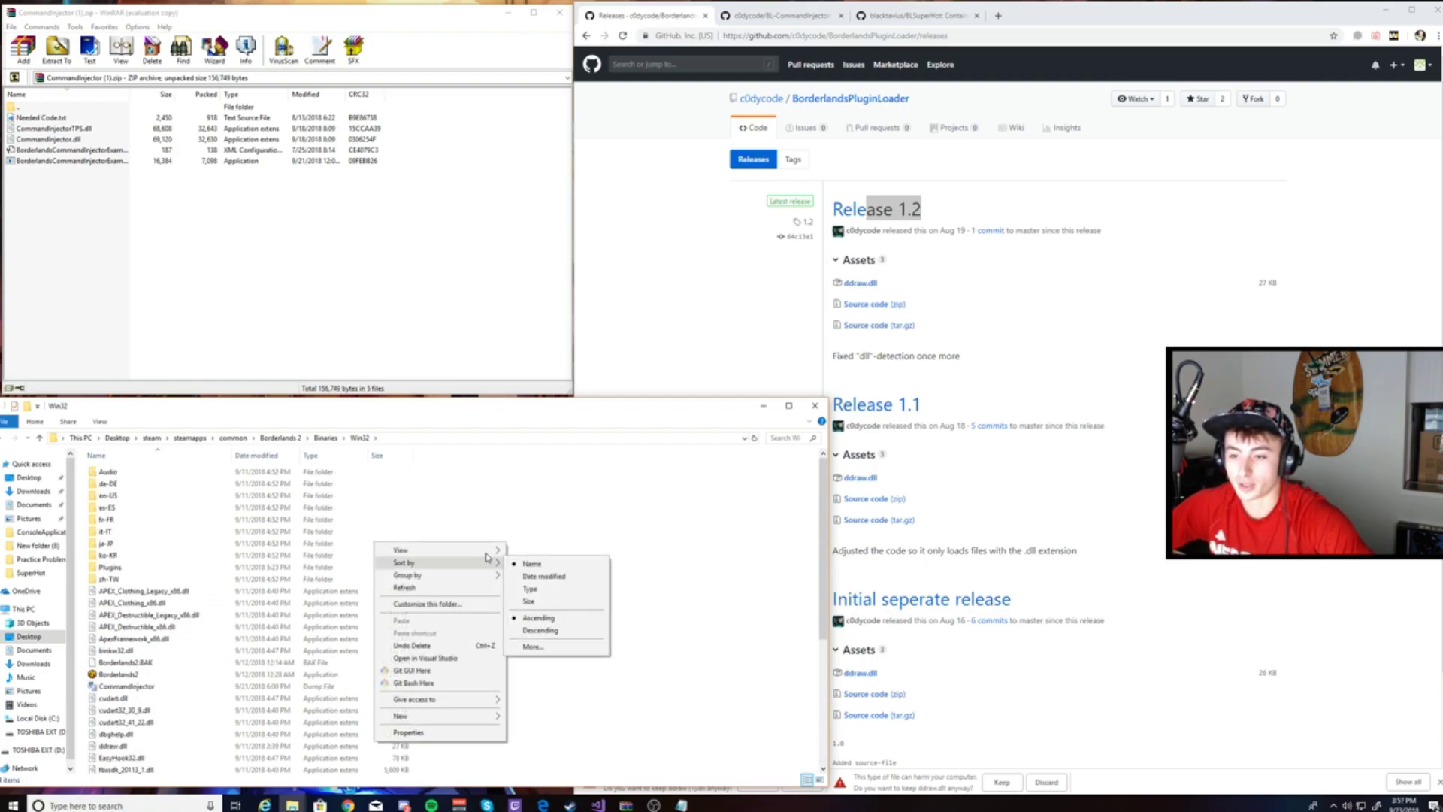
{"action": "left_click", "coordinate": [451, 506]}
{"action": "left_click", "coordinate": [423, 437]}
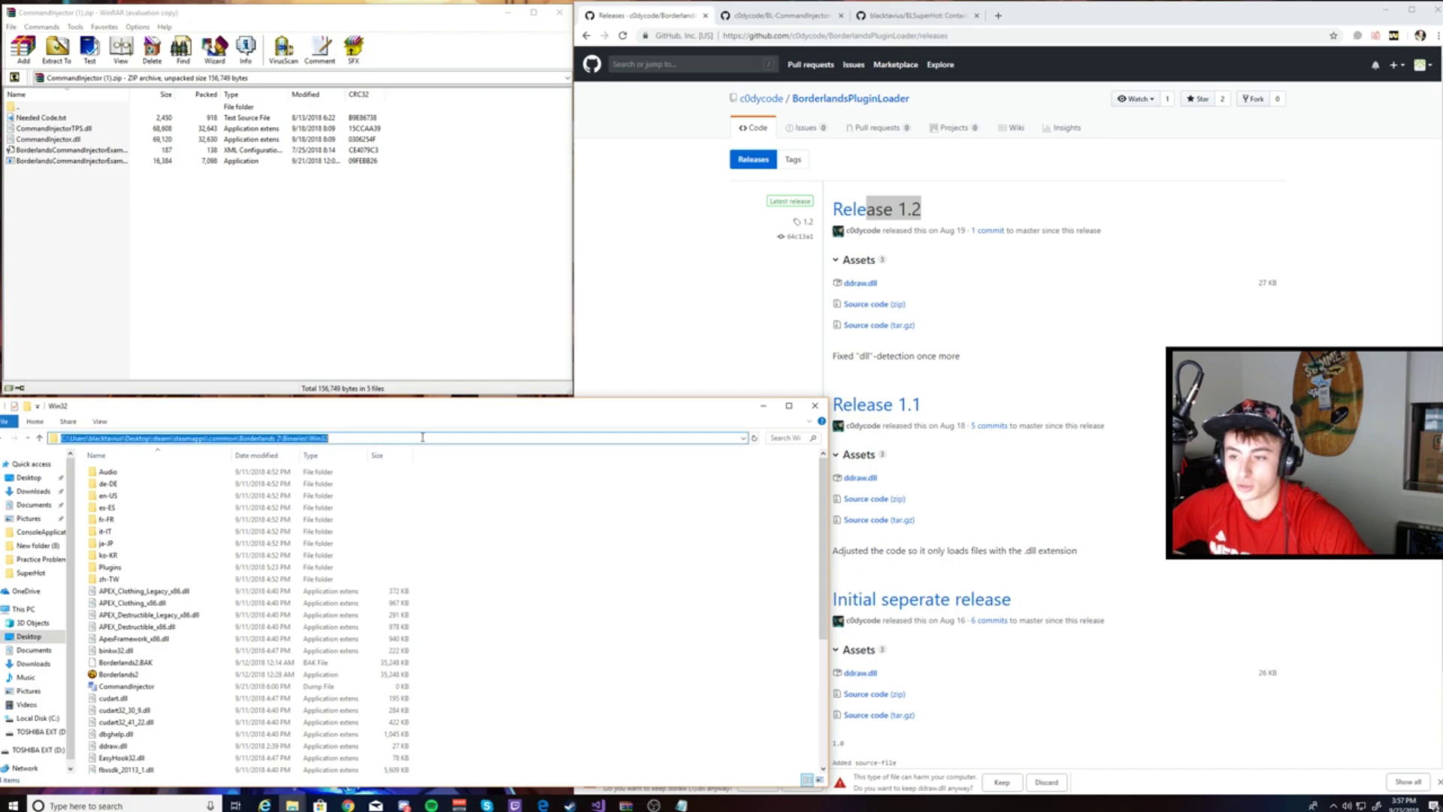
{"action": "left_click", "coordinate": [456, 531]}
{"action": "right_click", "coordinate": [456, 530]}
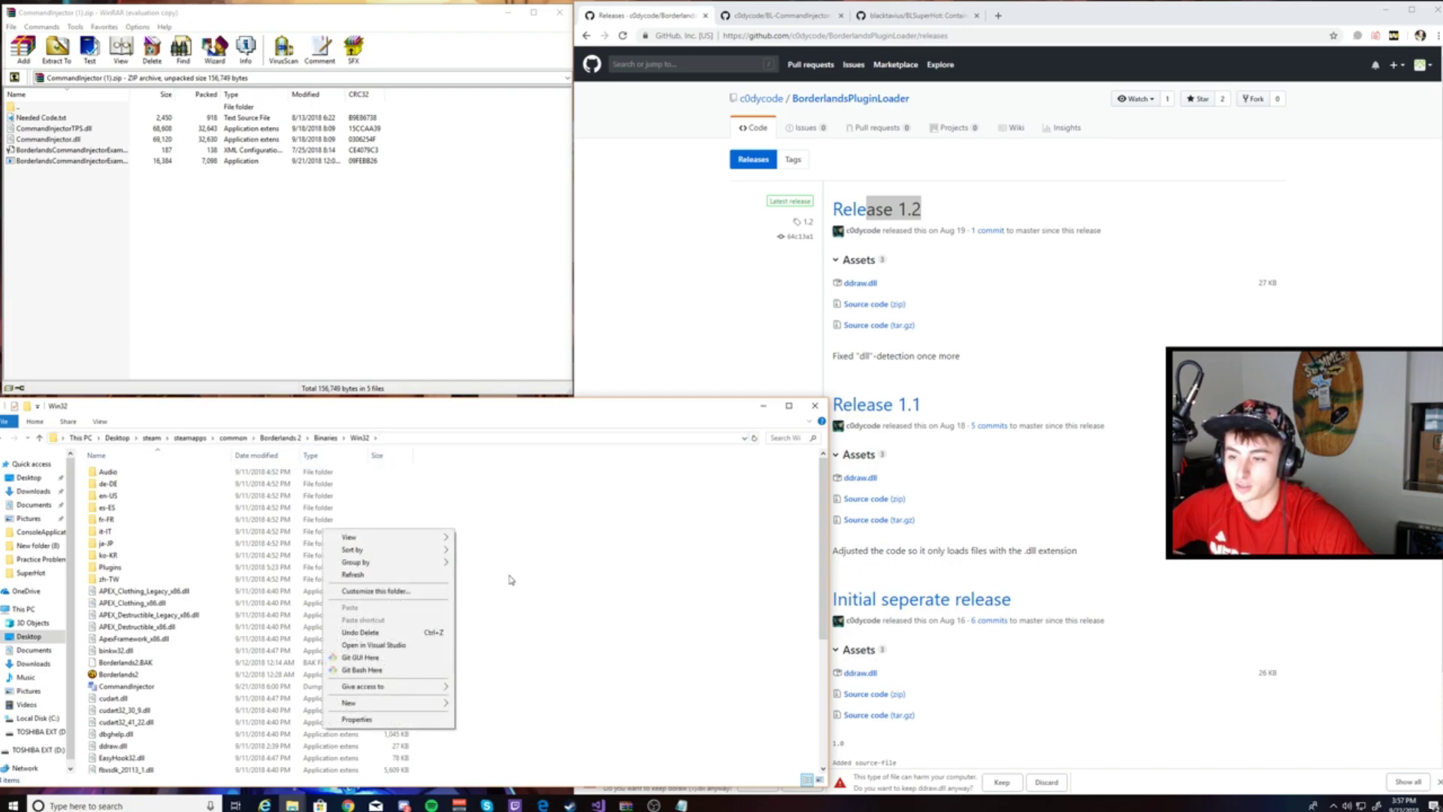
{"action": "left_click", "coordinate": [560, 530]}
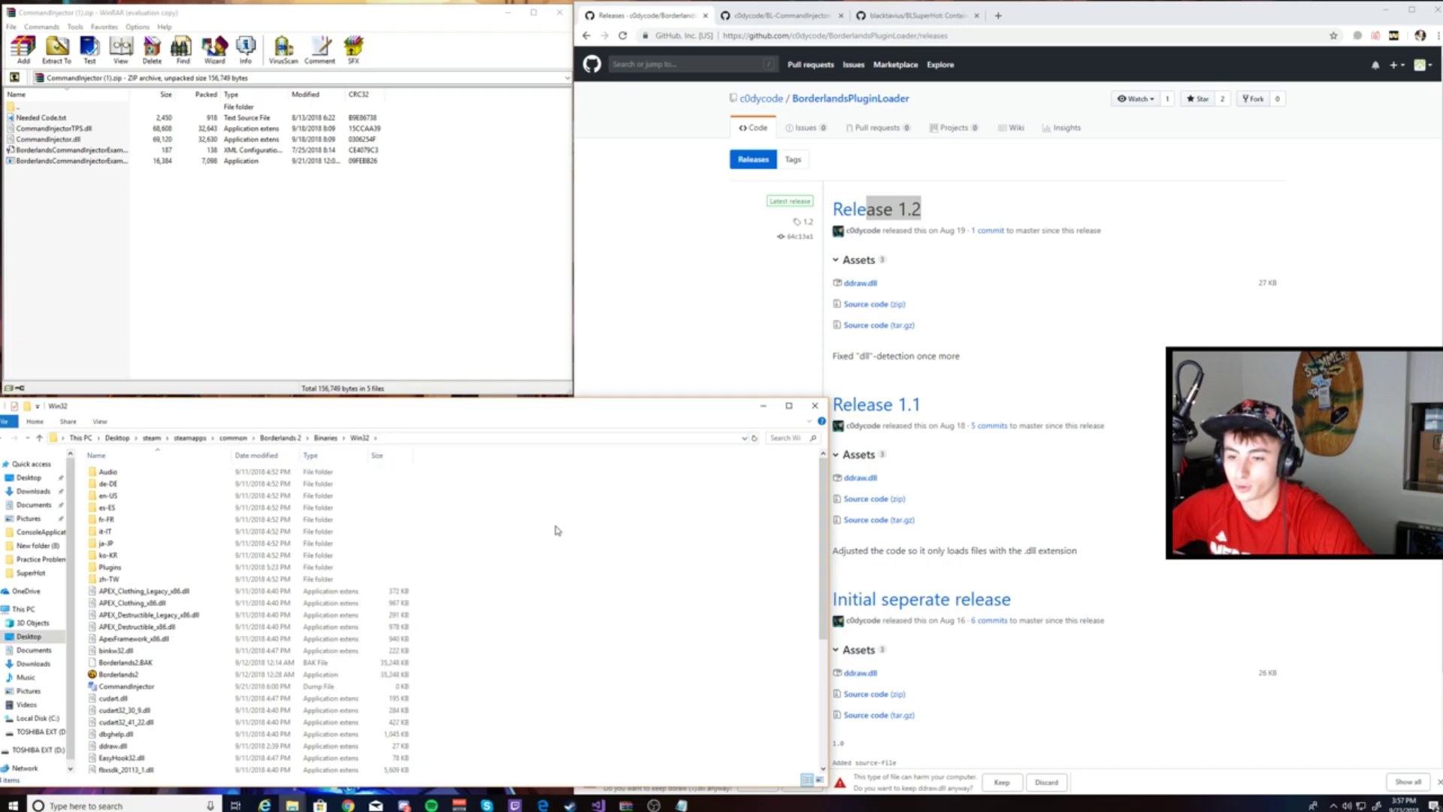
{"action": "left_click", "coordinate": [115, 569]}
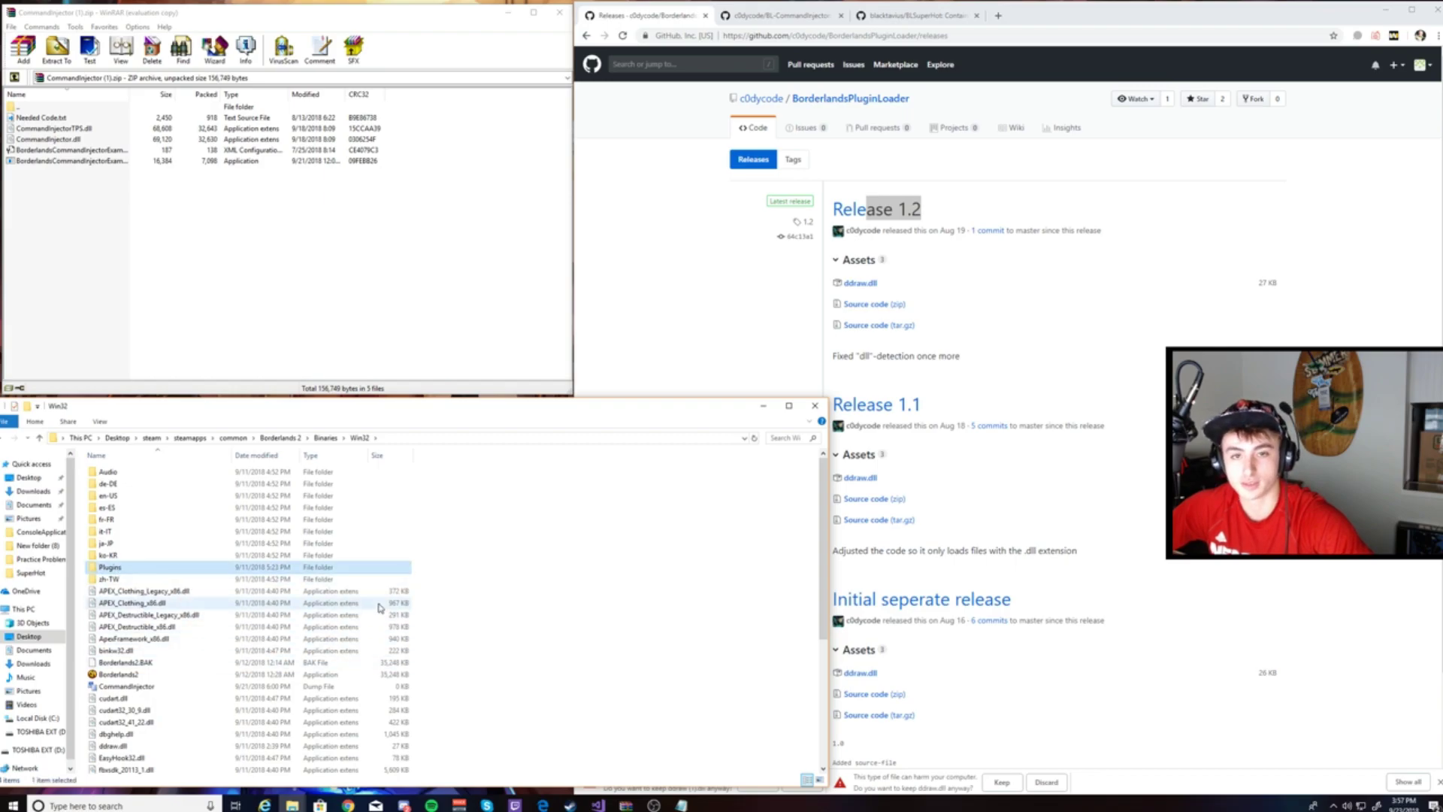
{"action": "double_click", "coordinate": [109, 570]}
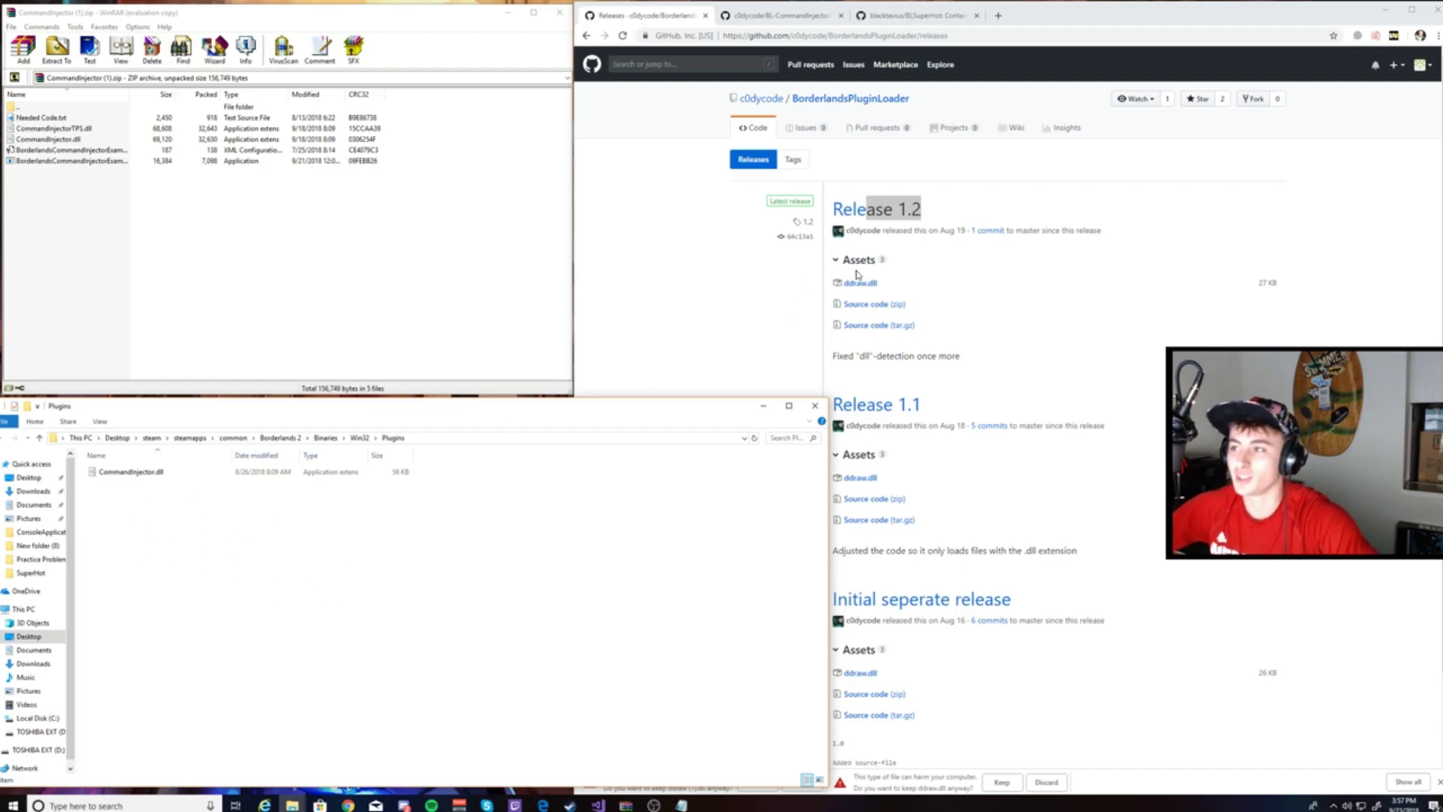
Download CommandInjector.zip from the BL-CommandInjector repository.
{"action": "left_click", "coordinate": [780, 16]}
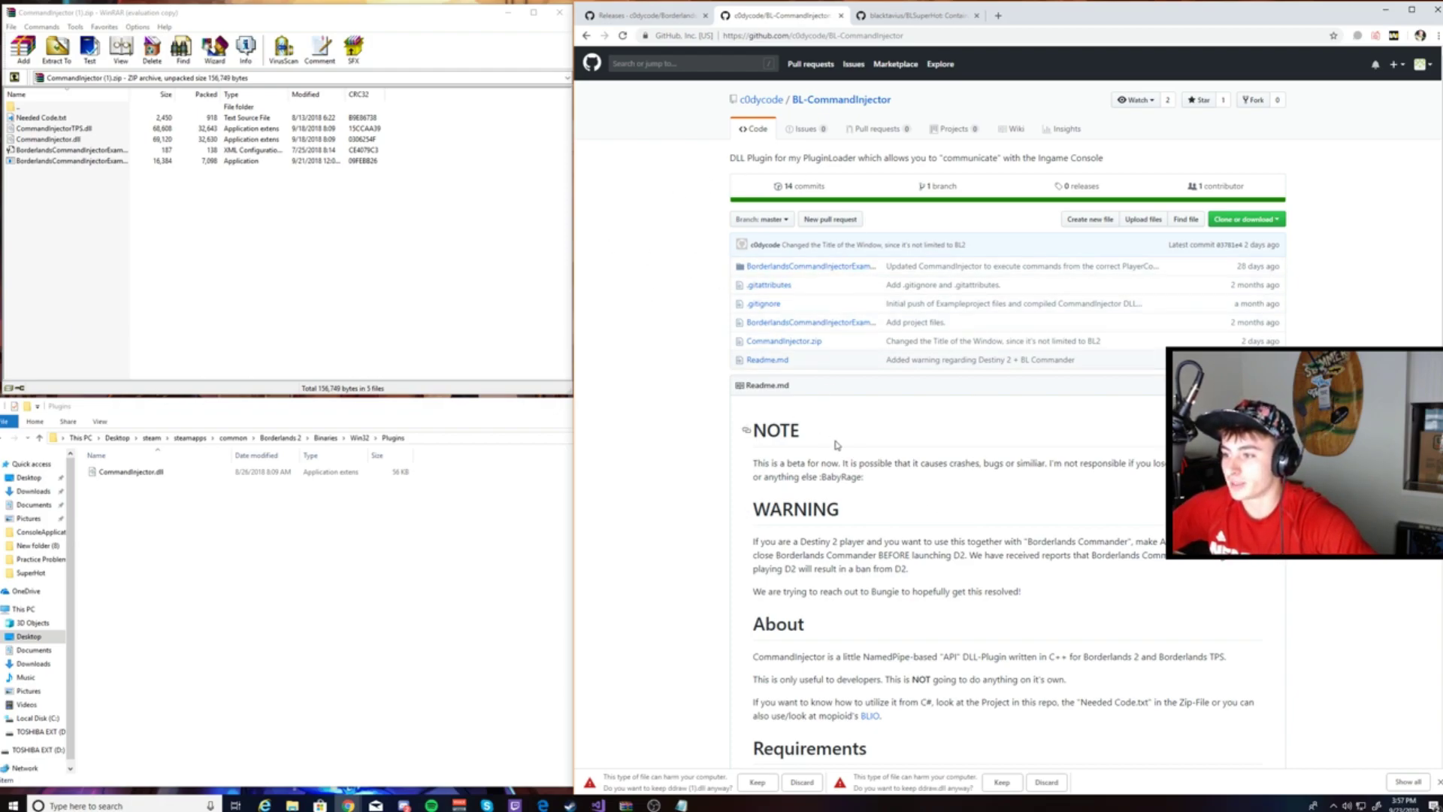
{"action": "left_click", "coordinate": [794, 345]}
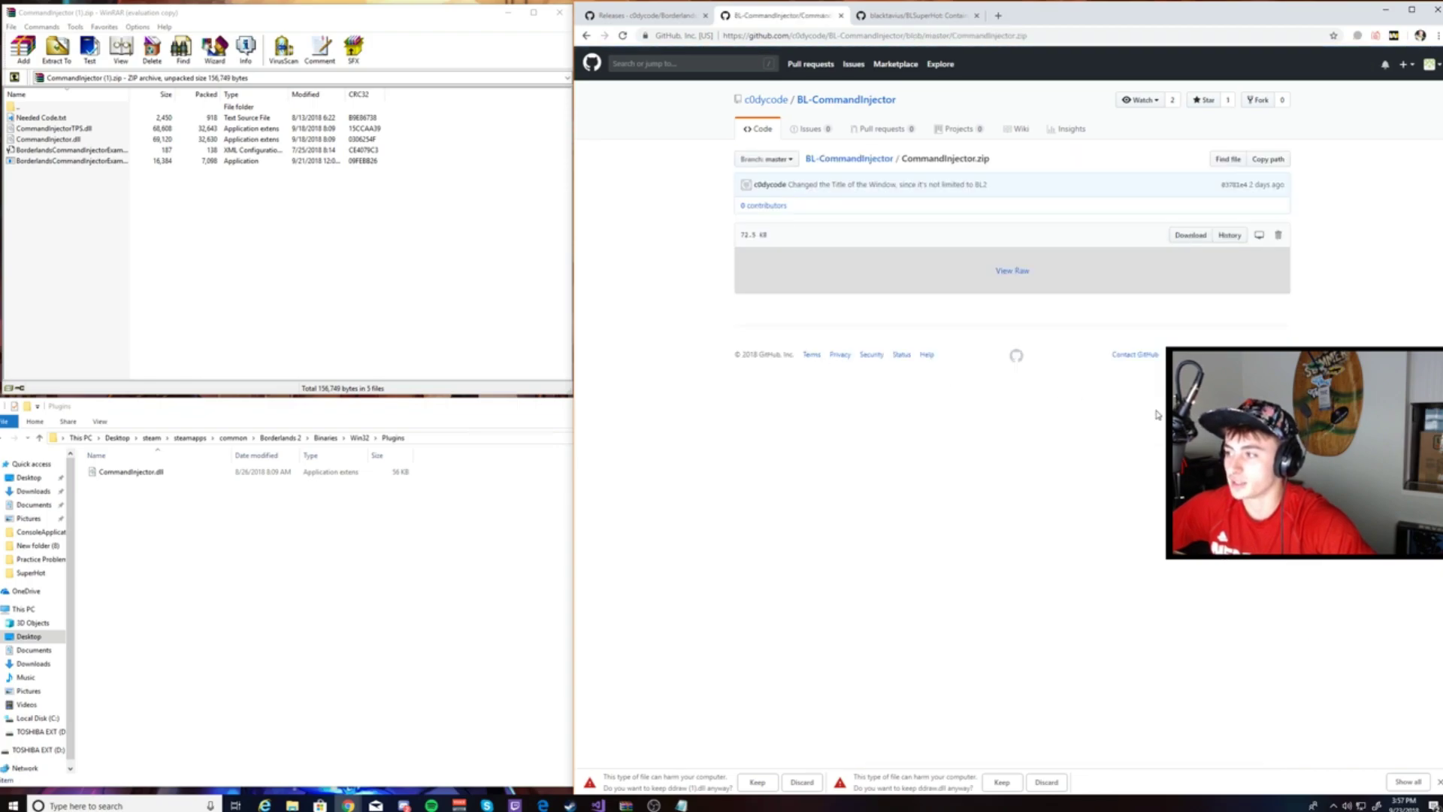
{"action": "left_click", "coordinate": [1191, 234]}
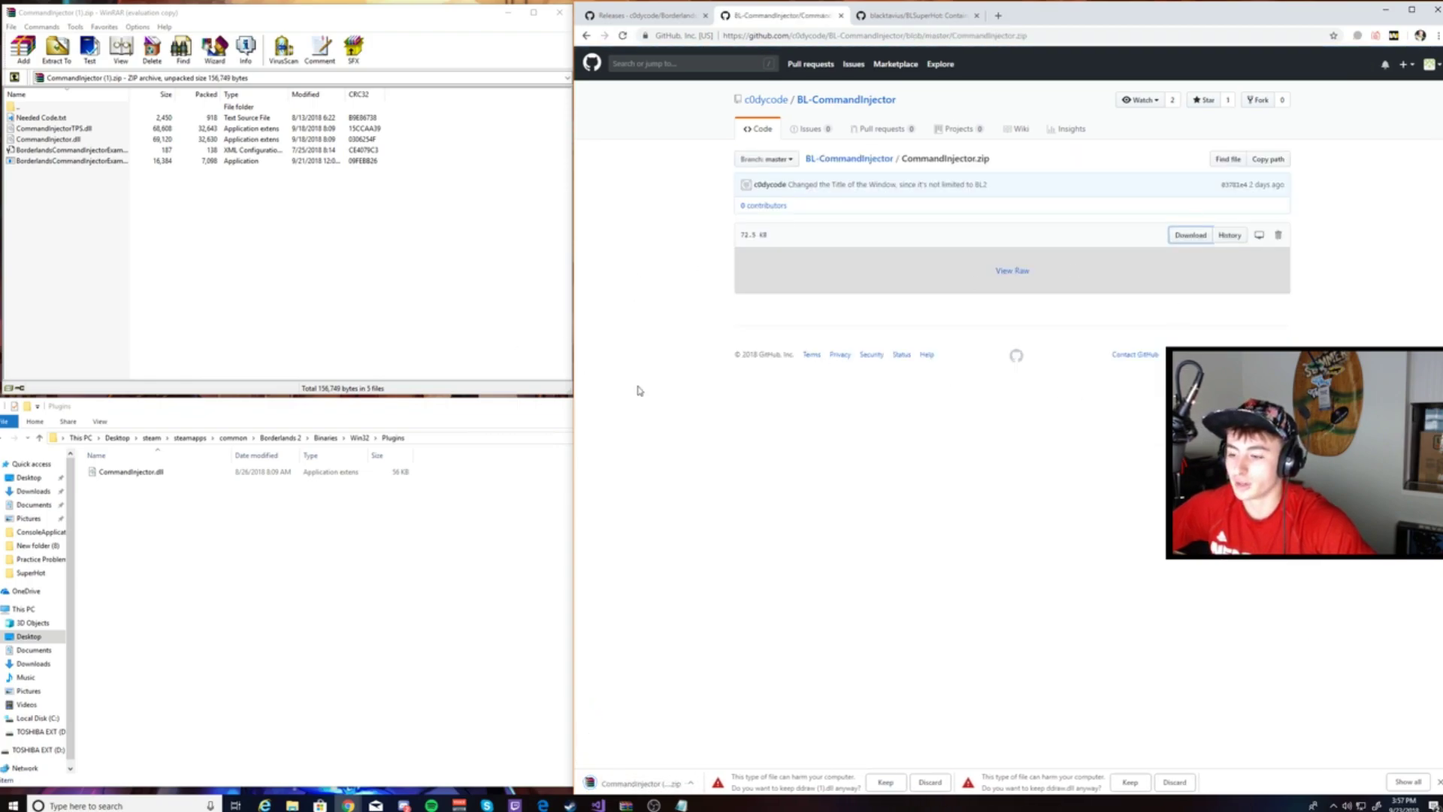
Locate CommandInjectorTPS.dll and CommandInjector.dll in the open CommandInjector archive, leaving CommandInjector.dll selected.
{"action": "left_click", "coordinate": [209, 212]}
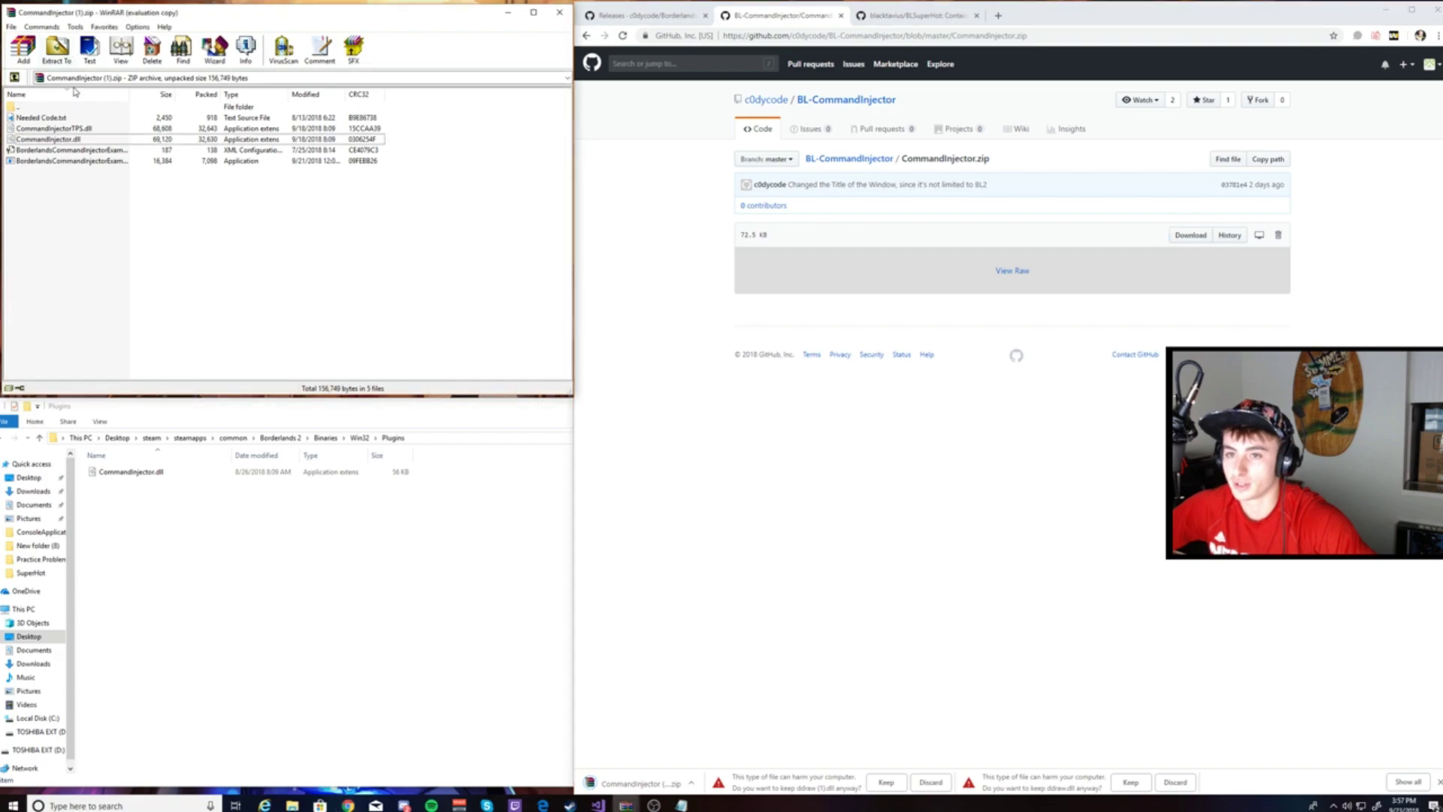
{"action": "left_click", "coordinate": [62, 132]}
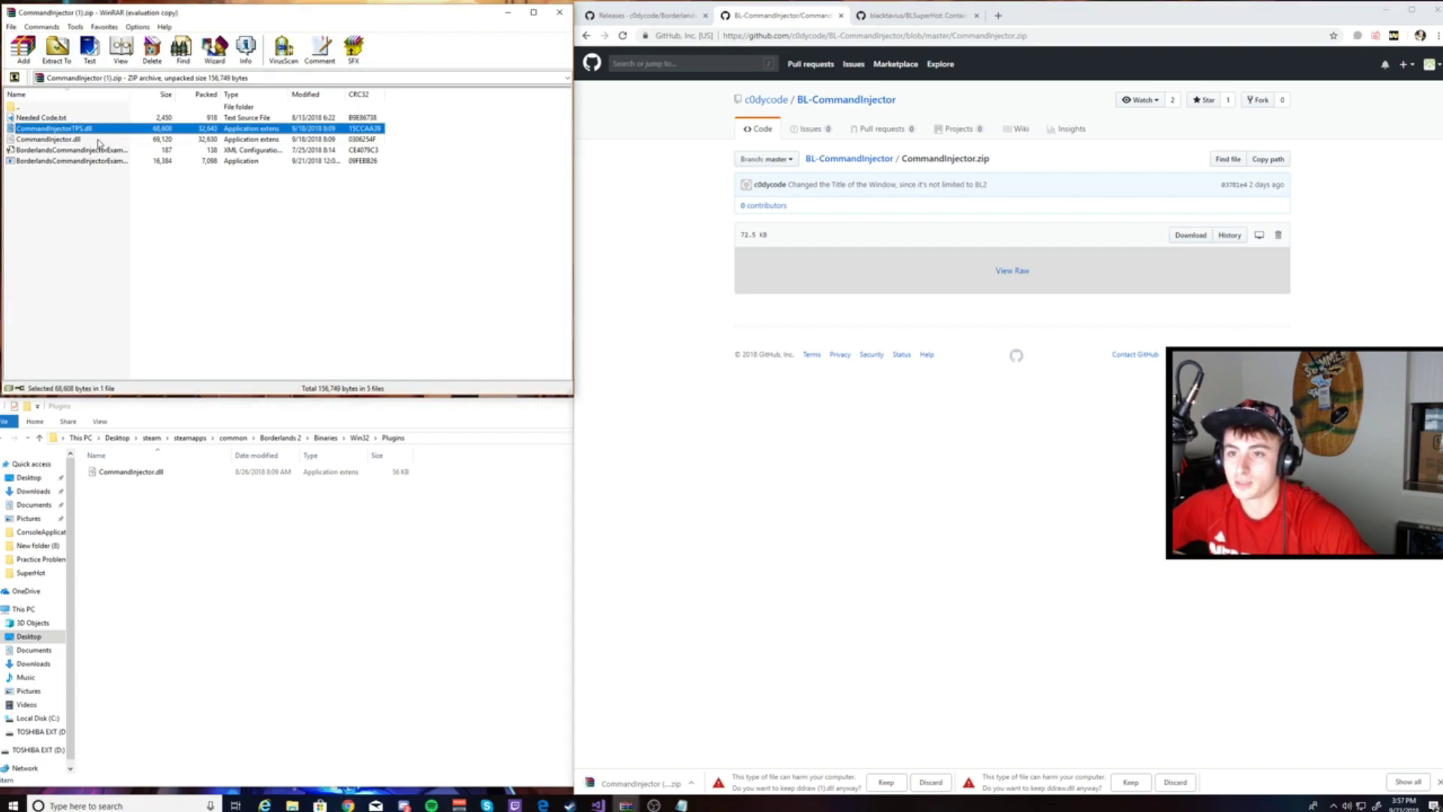
{"action": "left_click", "coordinate": [89, 140]}
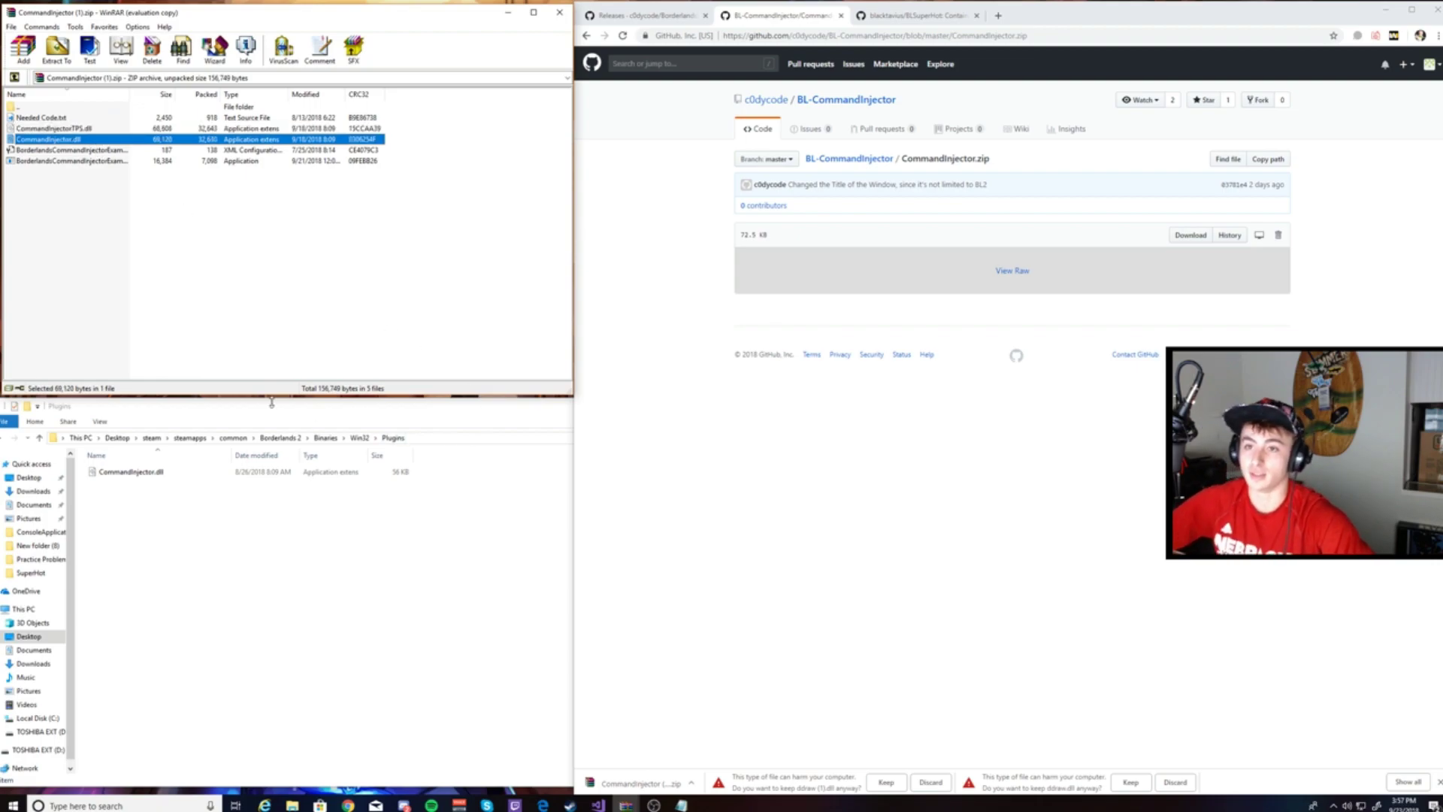
{"action": "key", "text": "Up"}
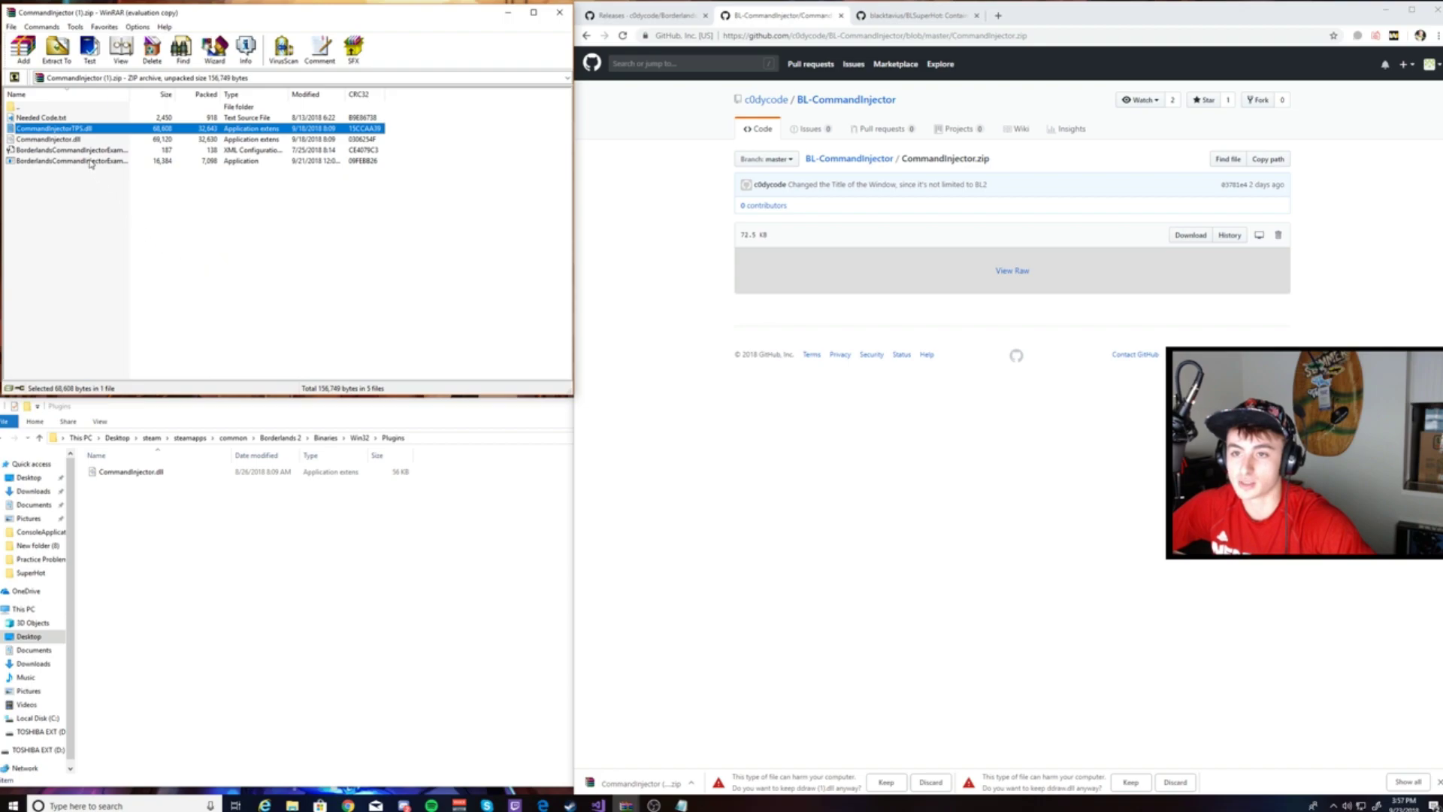
{"action": "left_click", "coordinate": [77, 142]}
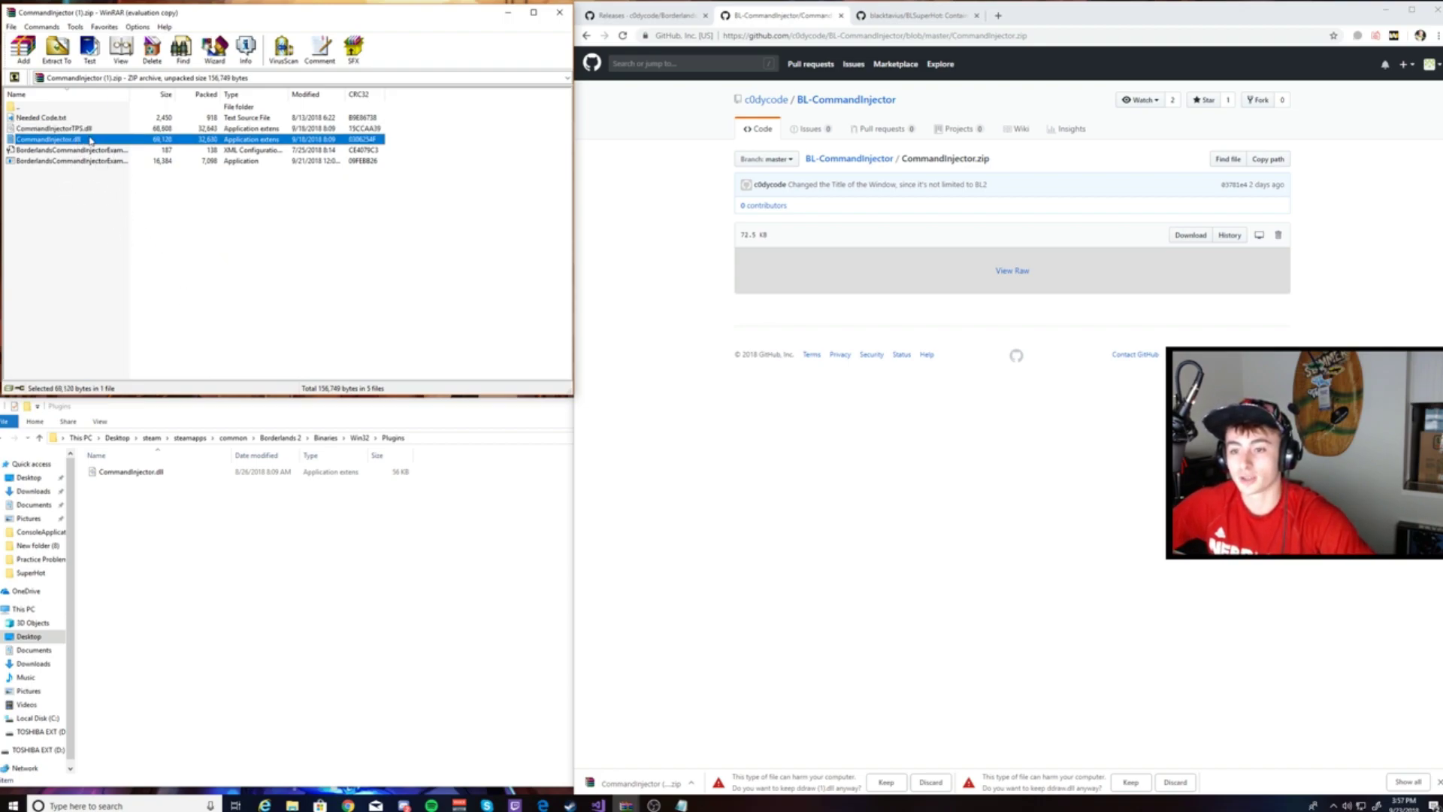
Show the full path of the Plugins folder where CommandInjector.dll belongs.
{"action": "left_click", "coordinate": [286, 555]}
{"action": "left_click", "coordinate": [448, 437]}
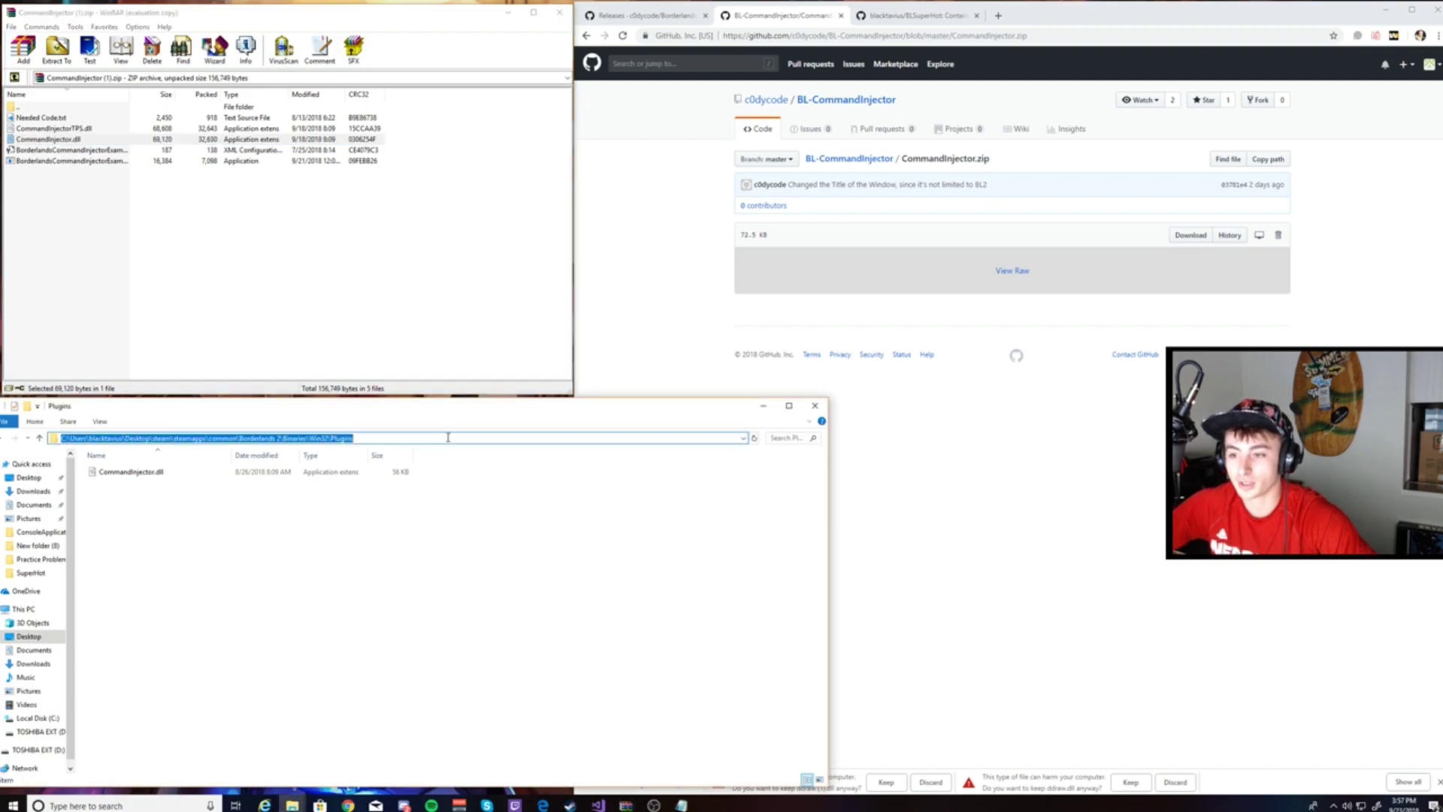
{"action": "left_click", "coordinate": [381, 439]}
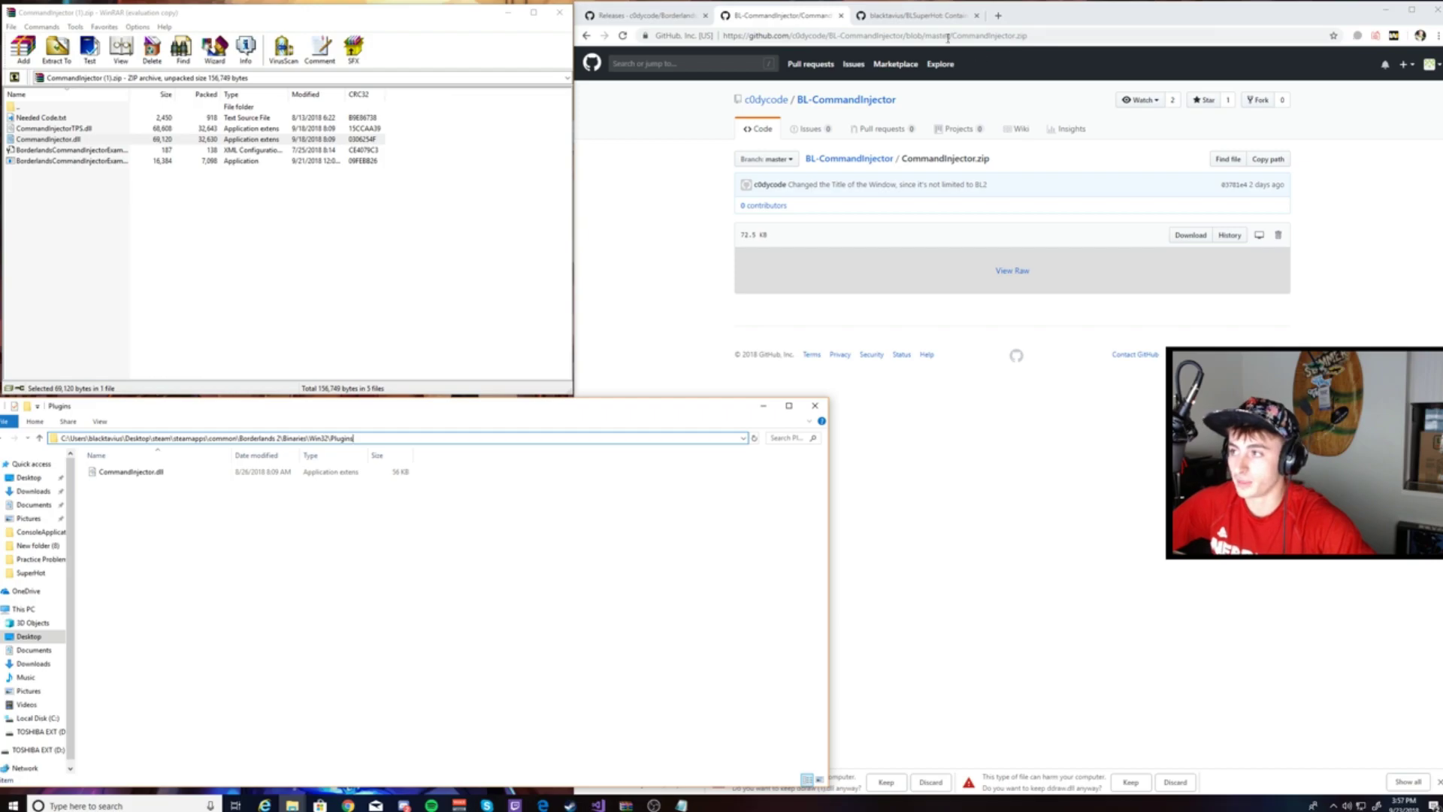
Close the Plugins folder and archive windows and widen the browser window across the screen.
{"action": "left_click", "coordinate": [814, 408]}
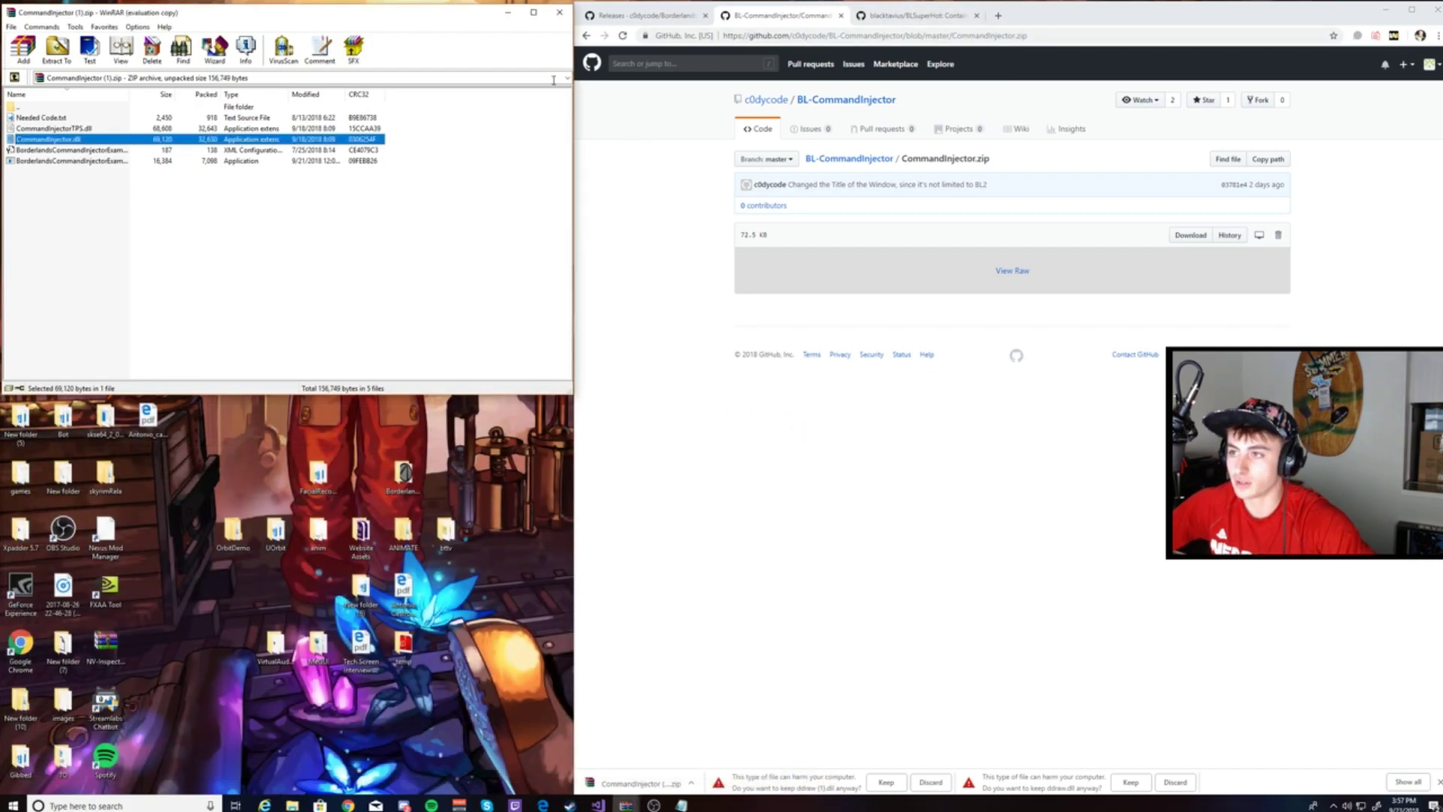
{"action": "left_click", "coordinate": [559, 12]}
{"action": "left_click_drag", "start_coordinate": [572, 102], "coordinate": [2, 101]}
Download SuperHot.zip from the BLSuperHot repository.
{"action": "left_click", "coordinate": [324, 16]}
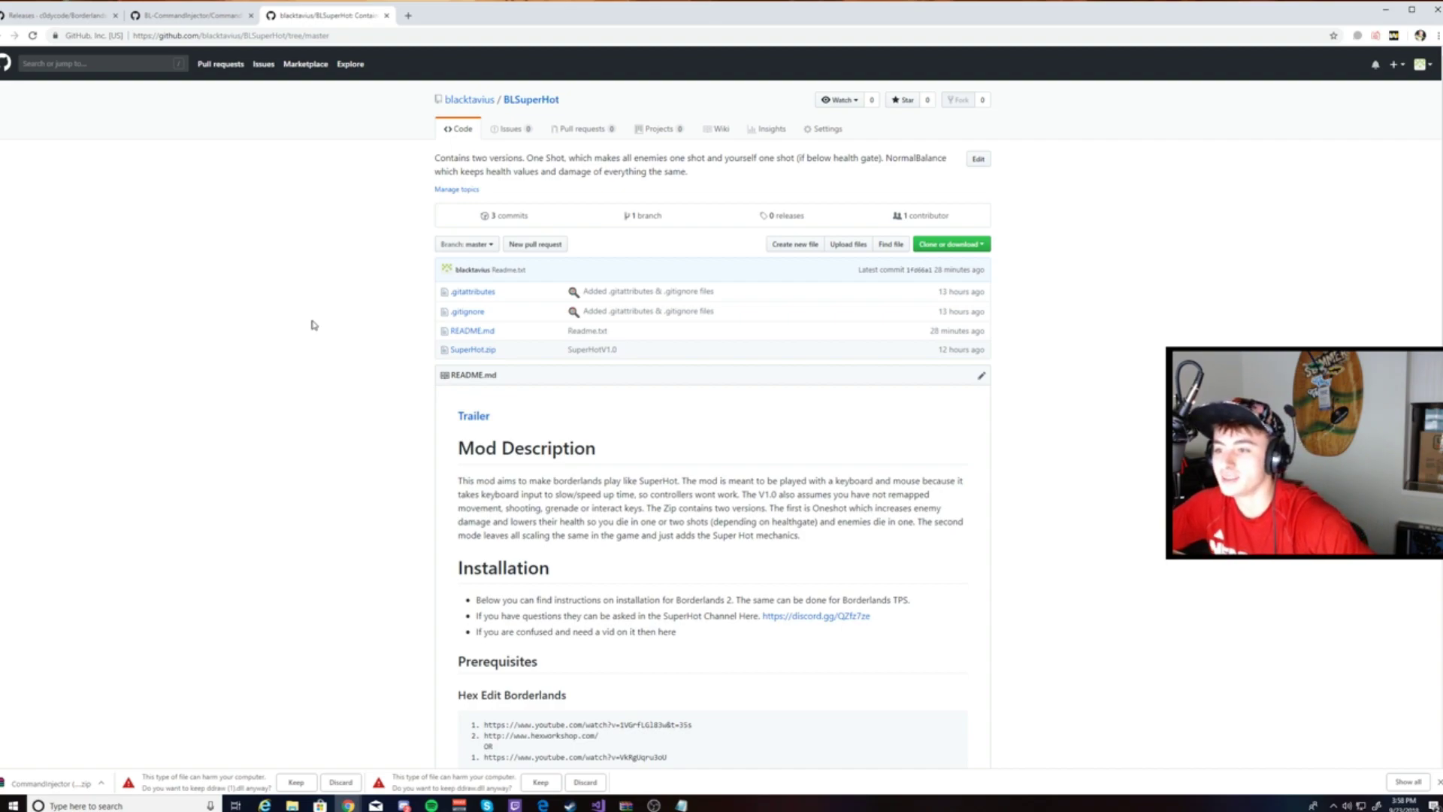
{"action": "left_click", "coordinate": [473, 350]}
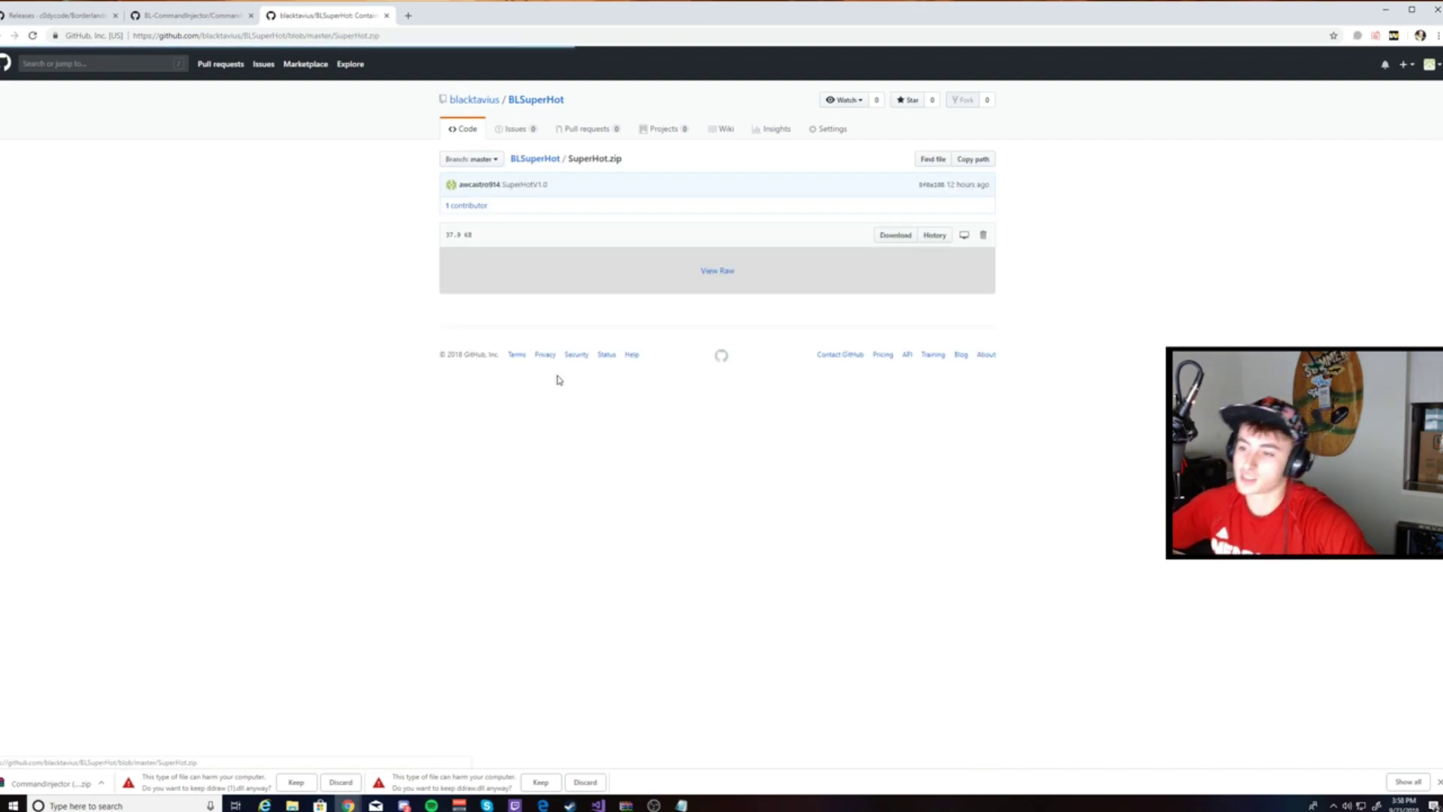
{"action": "left_click", "coordinate": [896, 236]}
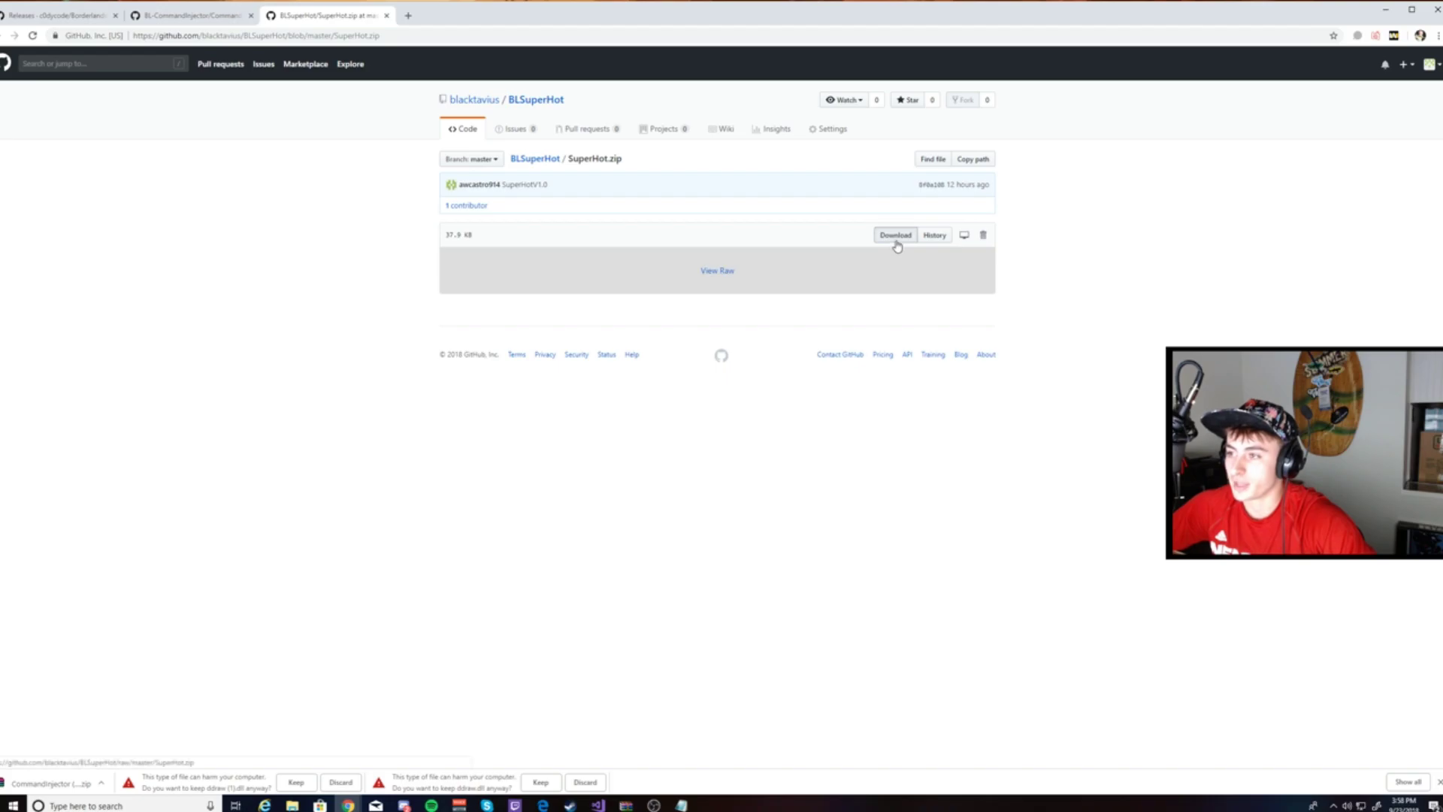
Maximize the browser window and return to the BLSuperHot repository's main page to view the installation instructions.
{"action": "double_click", "coordinate": [579, 15]}
{"action": "left_click", "coordinate": [15, 31]}
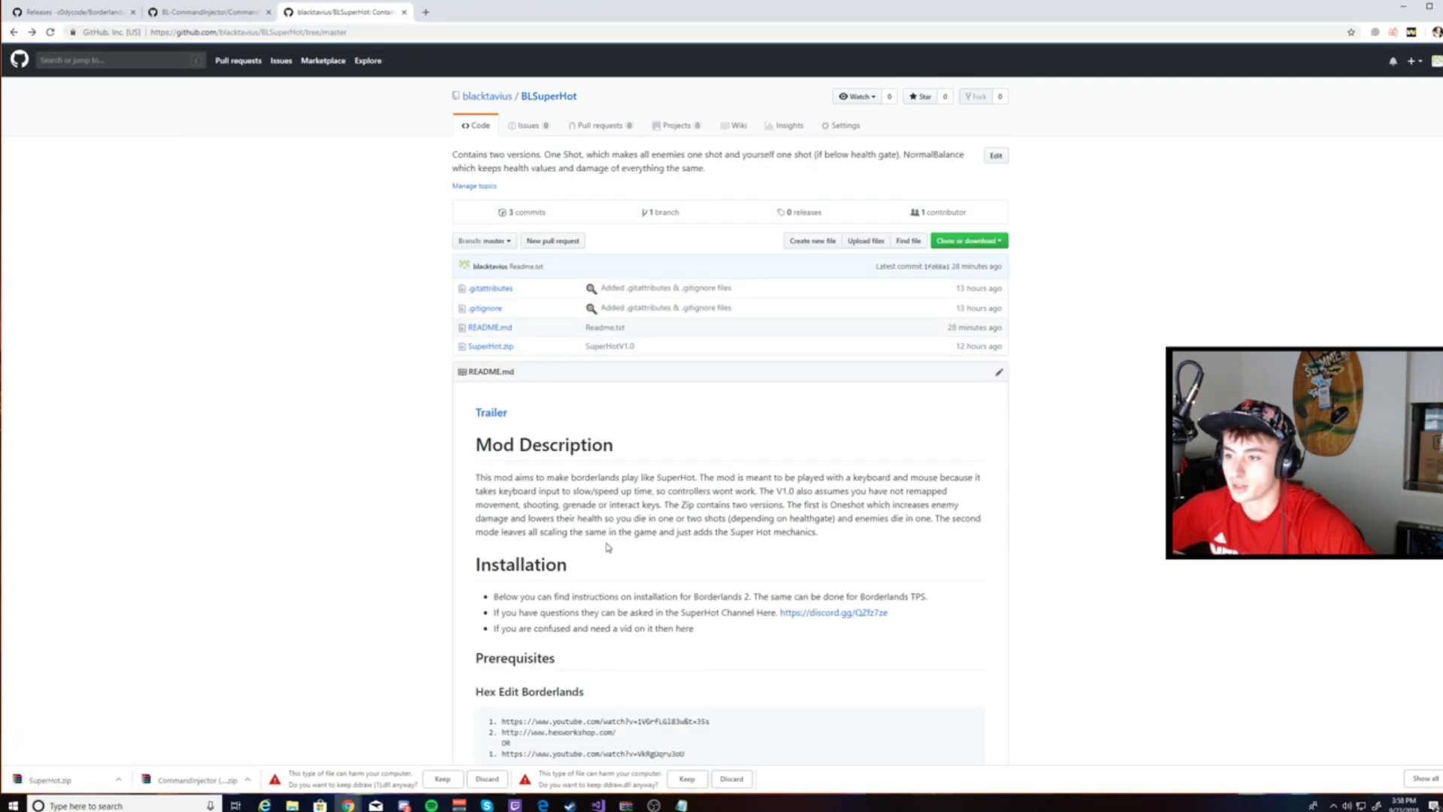
{"action": "scroll", "coordinate": [636, 435], "scroll_direction": "down", "scroll_amount": 3}
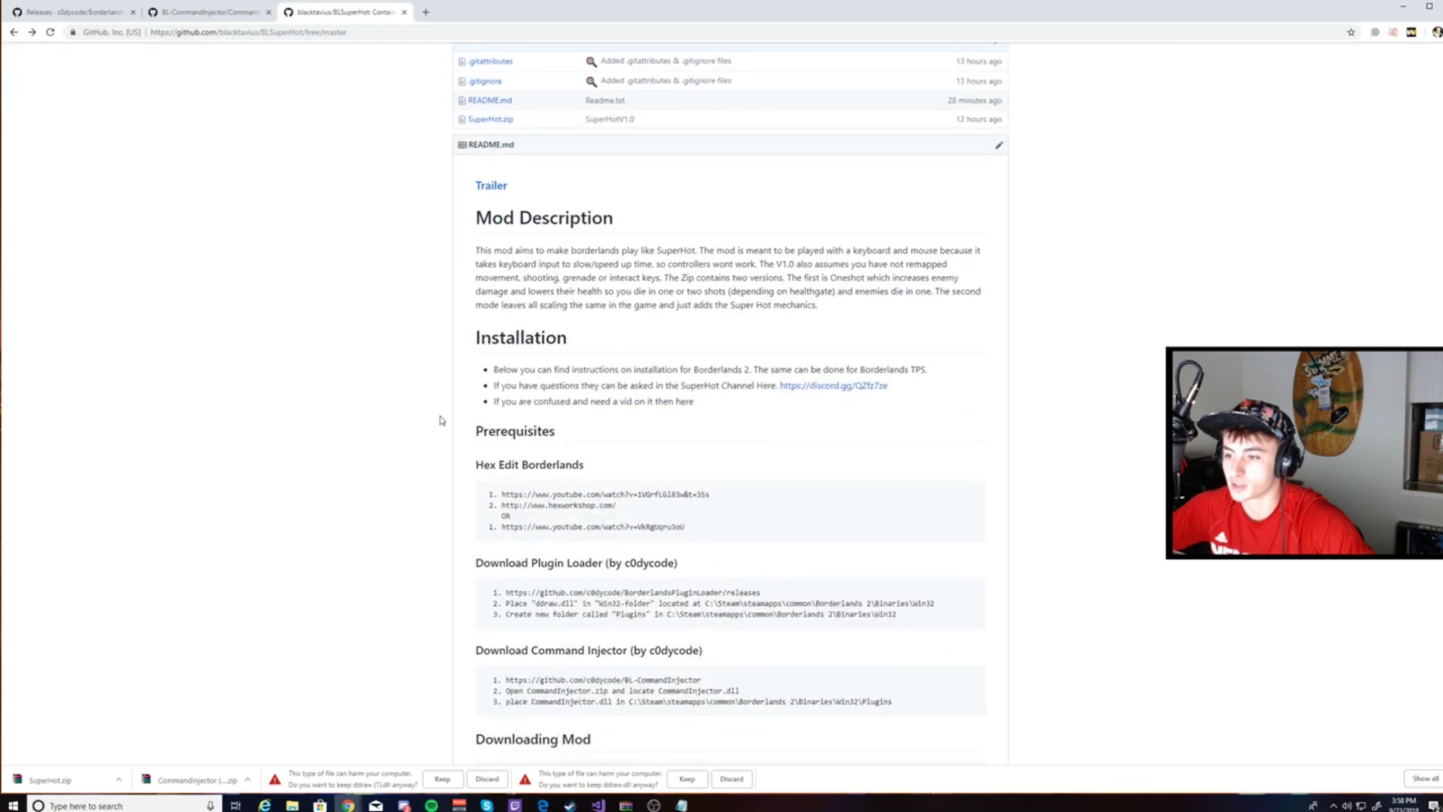
Open the downloaded SuperHot.zip archive from the Downloads folder in WinRAR and dismiss its licence reminder.
{"action": "scroll", "coordinate": [648, 474], "scroll_direction": "down", "scroll_amount": 5}
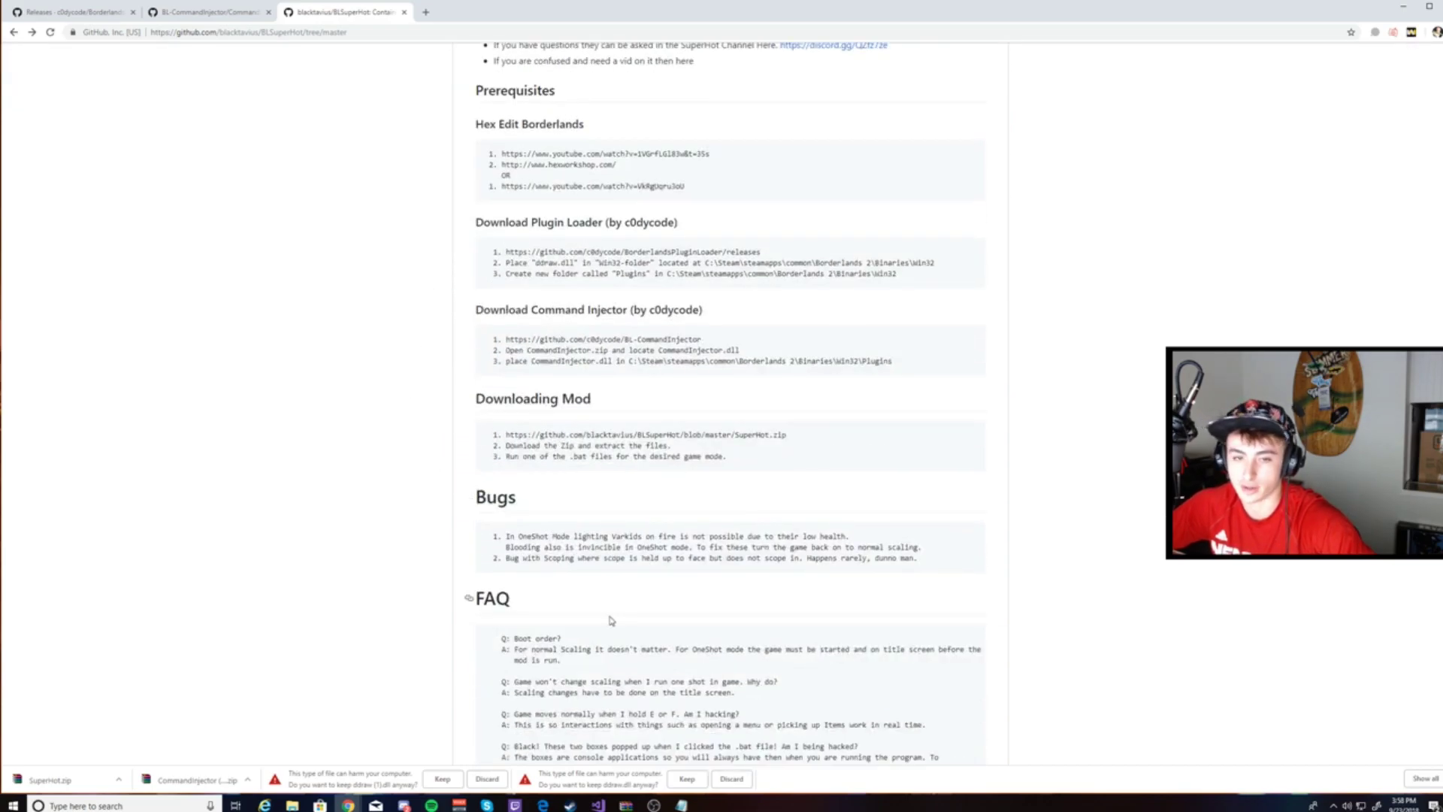
{"action": "right_click", "coordinate": [71, 780]}
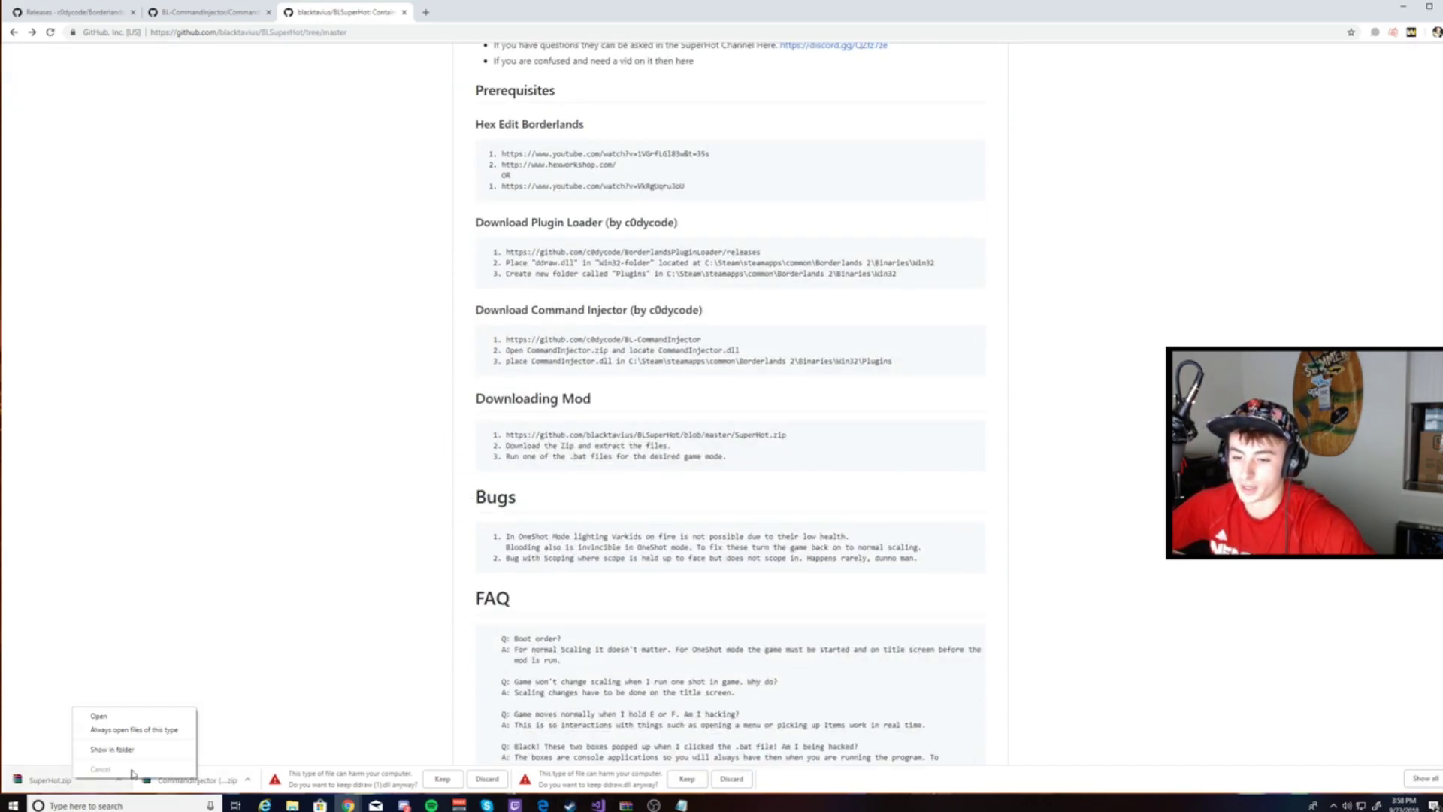
{"action": "left_click", "coordinate": [168, 751]}
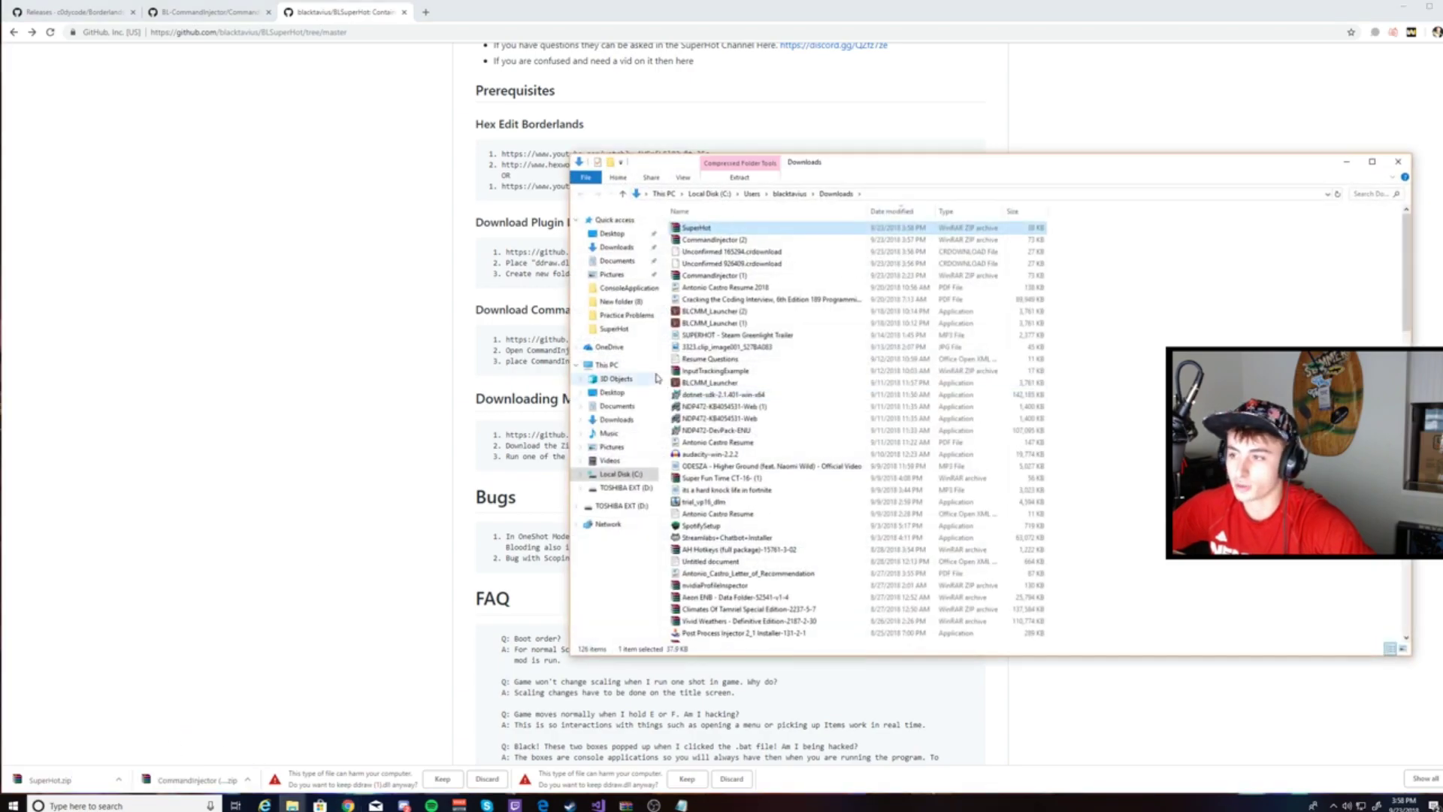
{"action": "right_click", "coordinate": [744, 234]}
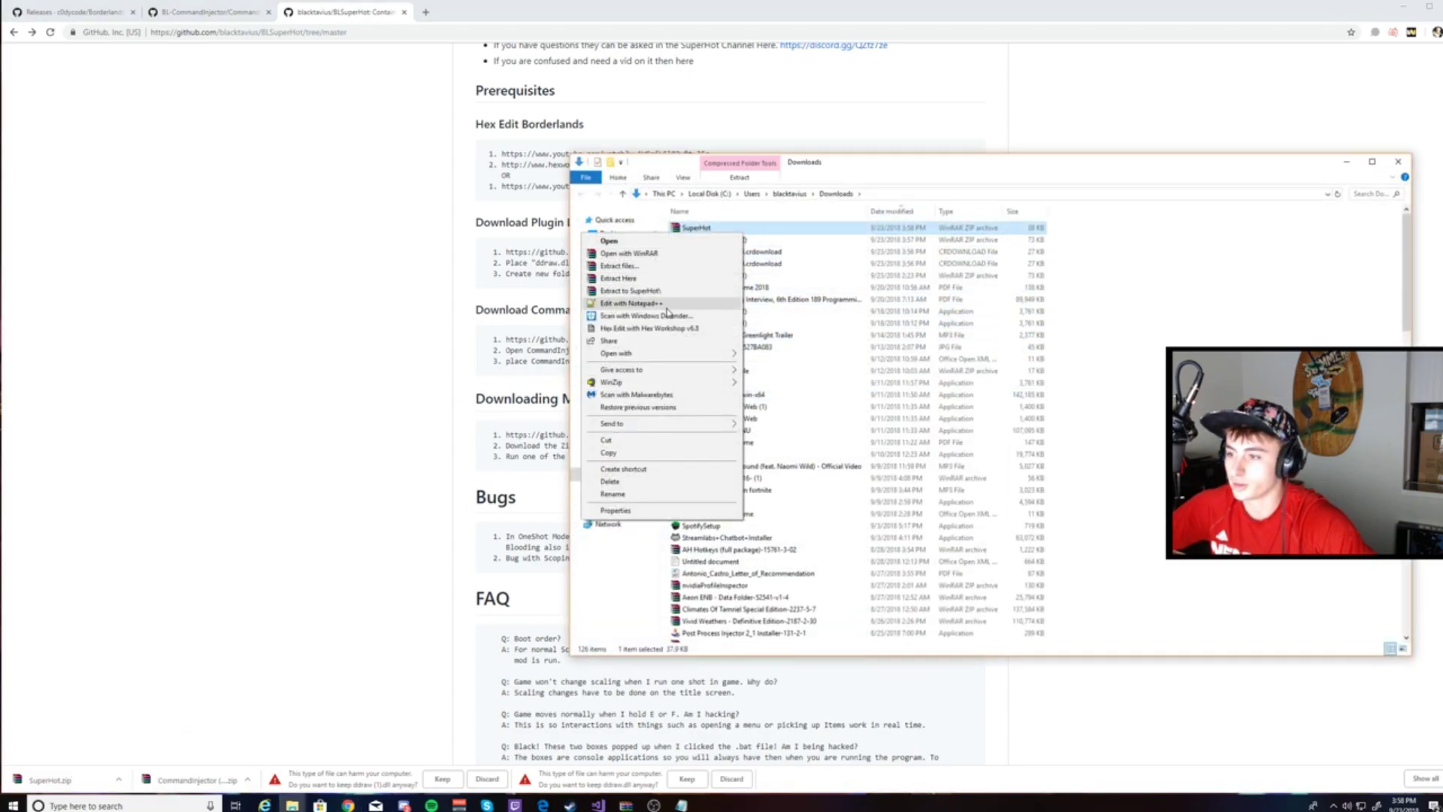
{"action": "left_click", "coordinate": [672, 241]}
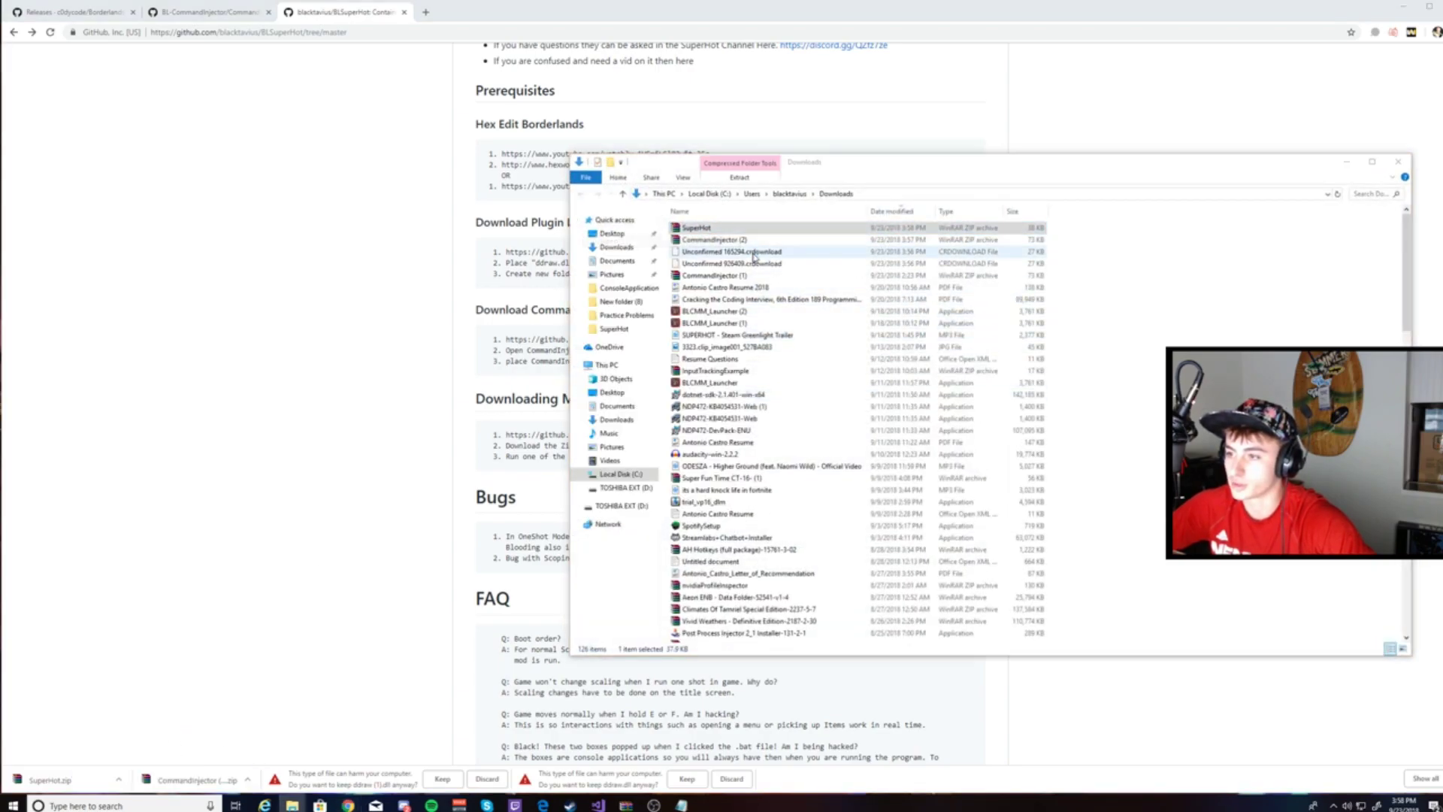
{"action": "left_click", "coordinate": [1346, 161]}
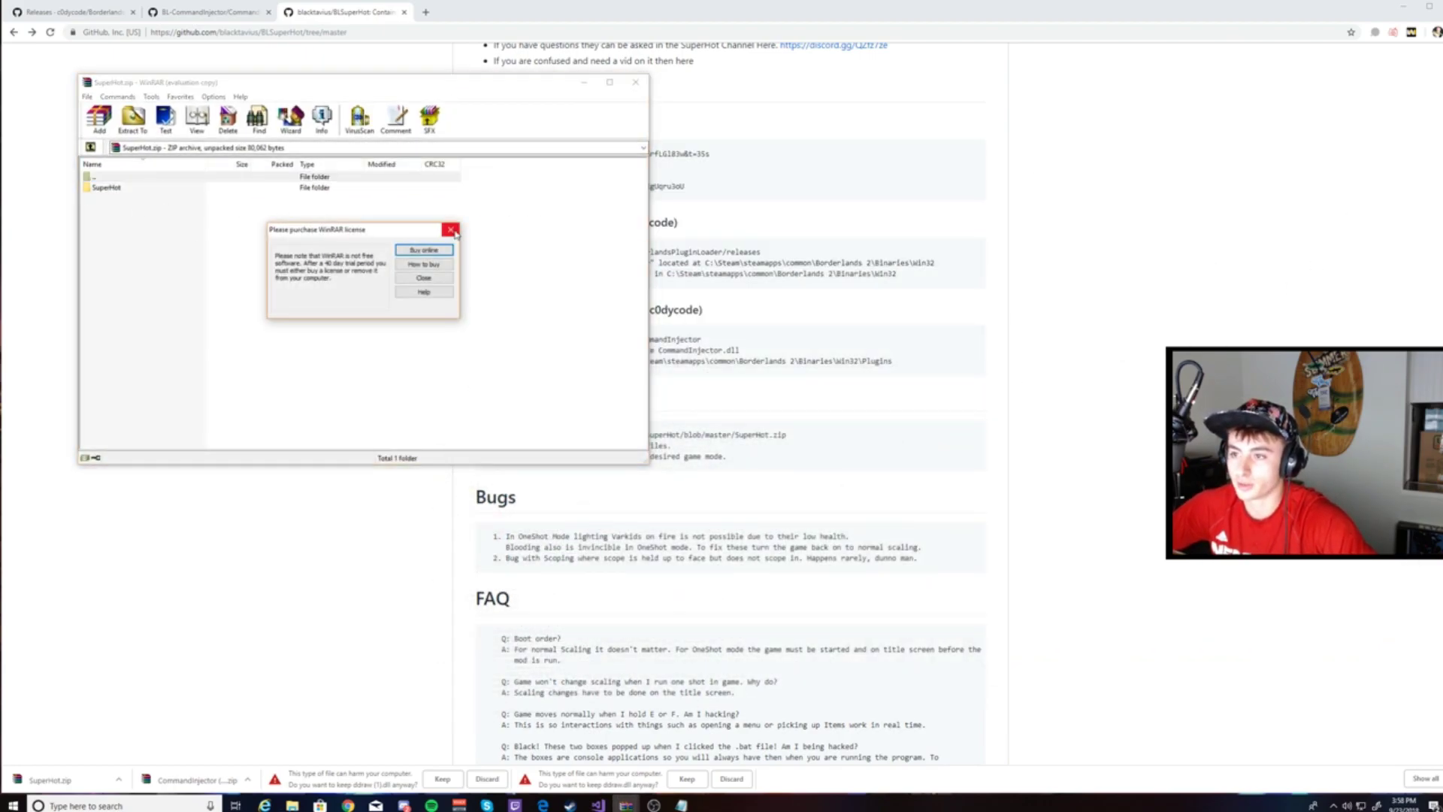
{"action": "left_click", "coordinate": [449, 230]}
Extract the SuperHot folder from the archive into New folder (11) on the desktop and minimize the archive window.
{"action": "left_click_drag", "start_coordinate": [182, 220], "coordinate": [141, 194]}
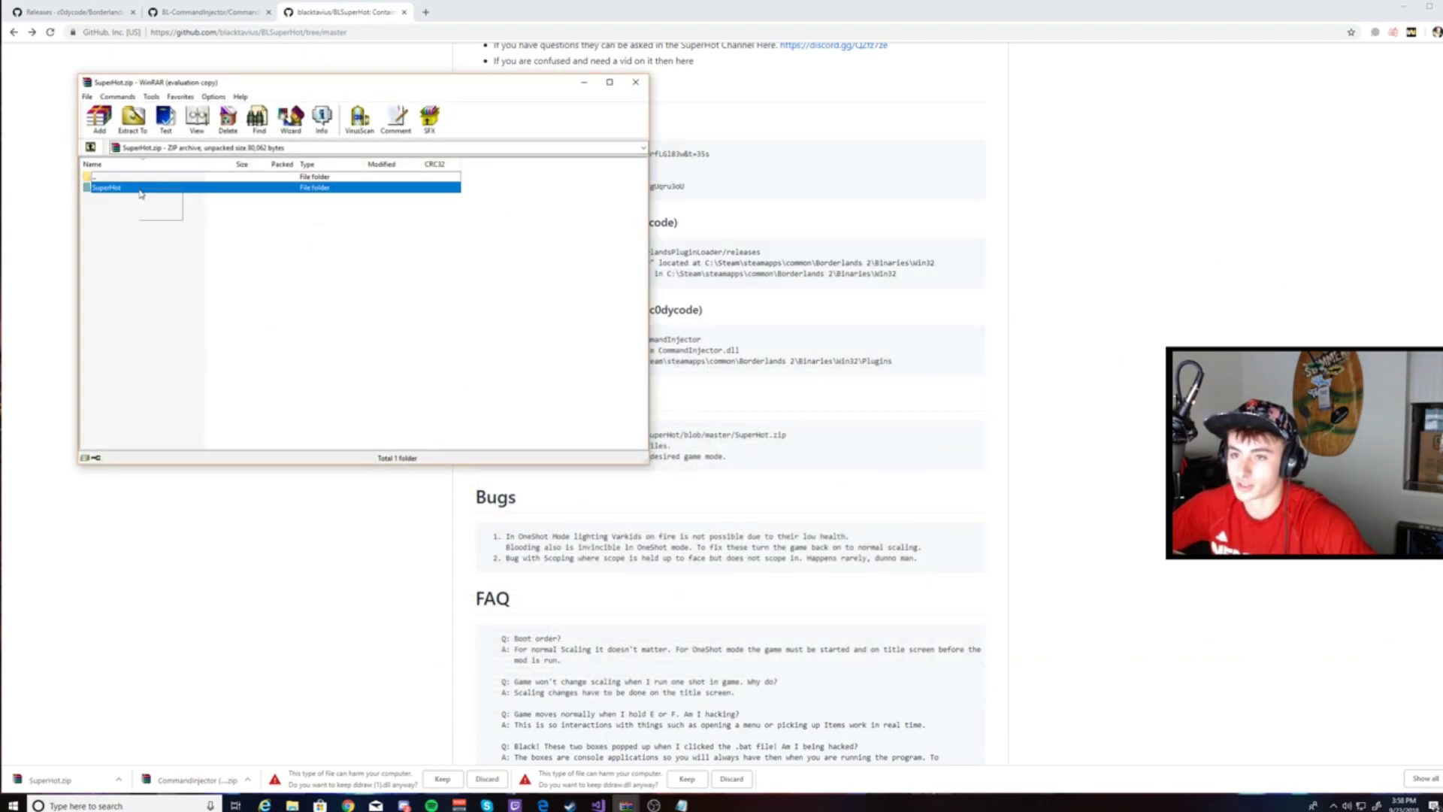
{"action": "left_click", "coordinate": [1403, 6]}
{"action": "double_click", "coordinate": [1042, 312]}
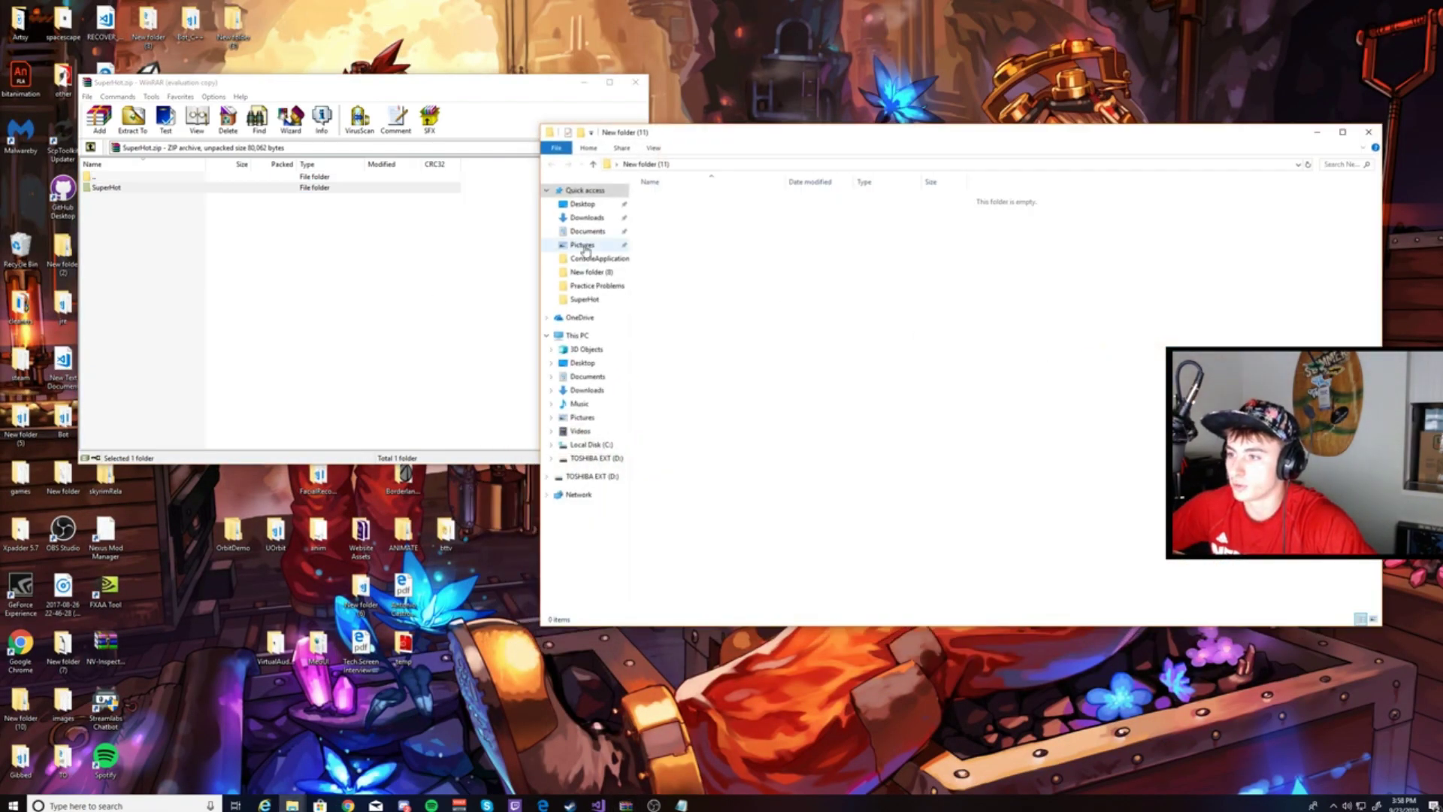
{"action": "left_click_drag", "start_coordinate": [812, 143], "coordinate": [597, 209]}
{"action": "left_click_drag", "start_coordinate": [141, 185], "coordinate": [965, 366]}
{"action": "left_click", "coordinate": [166, 189]}
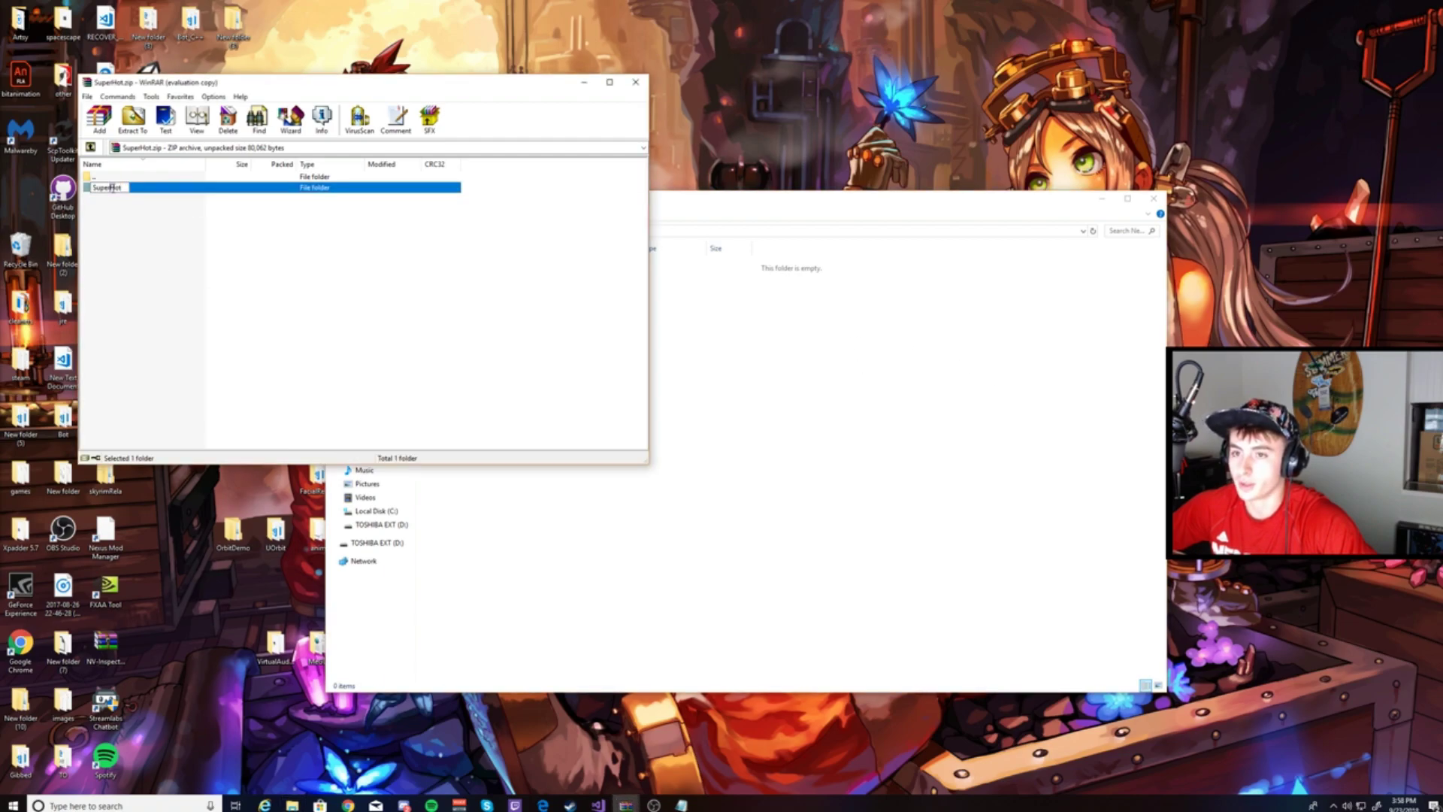
{"action": "left_click_drag", "start_coordinate": [166, 189], "coordinate": [696, 313]}
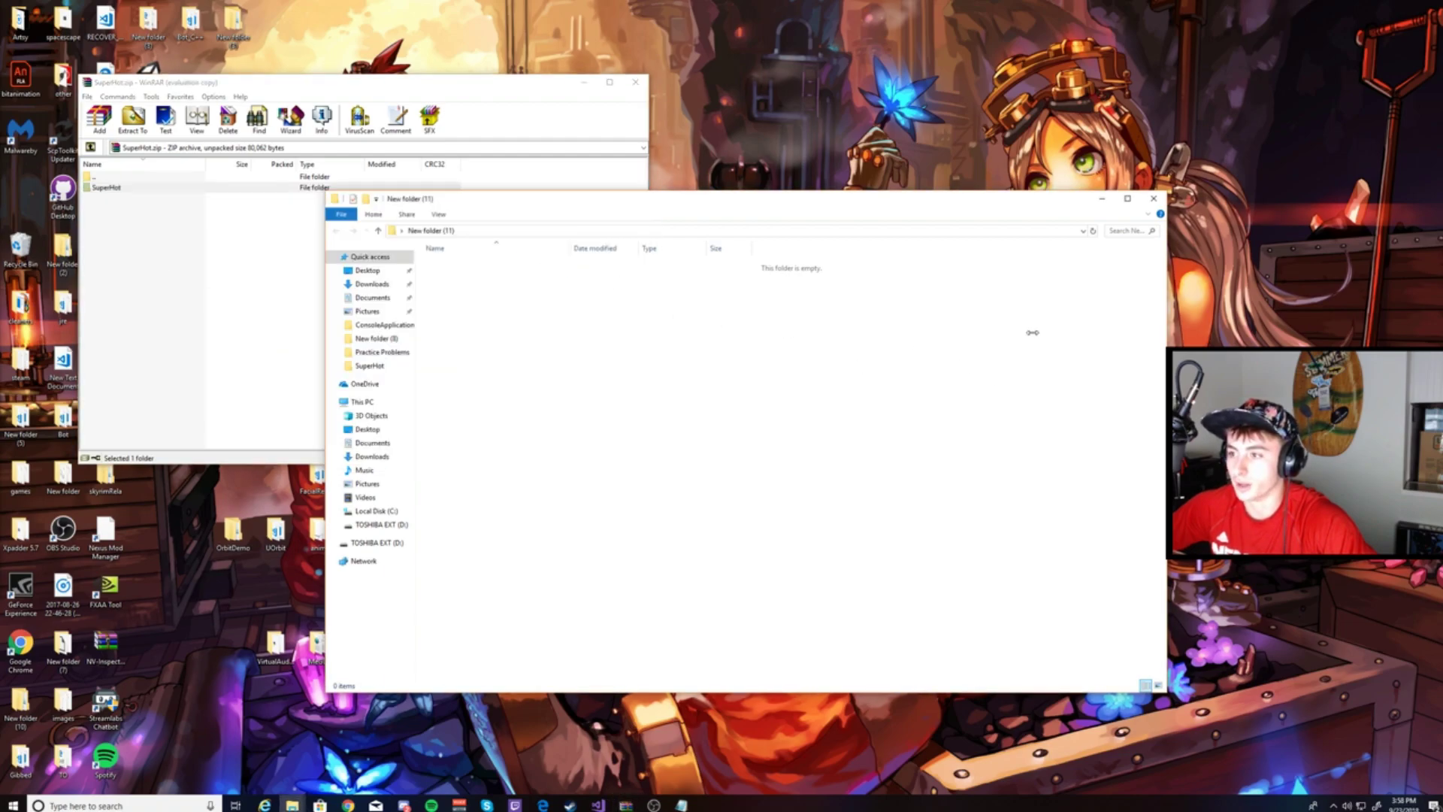
{"action": "left_click", "coordinate": [584, 82]}
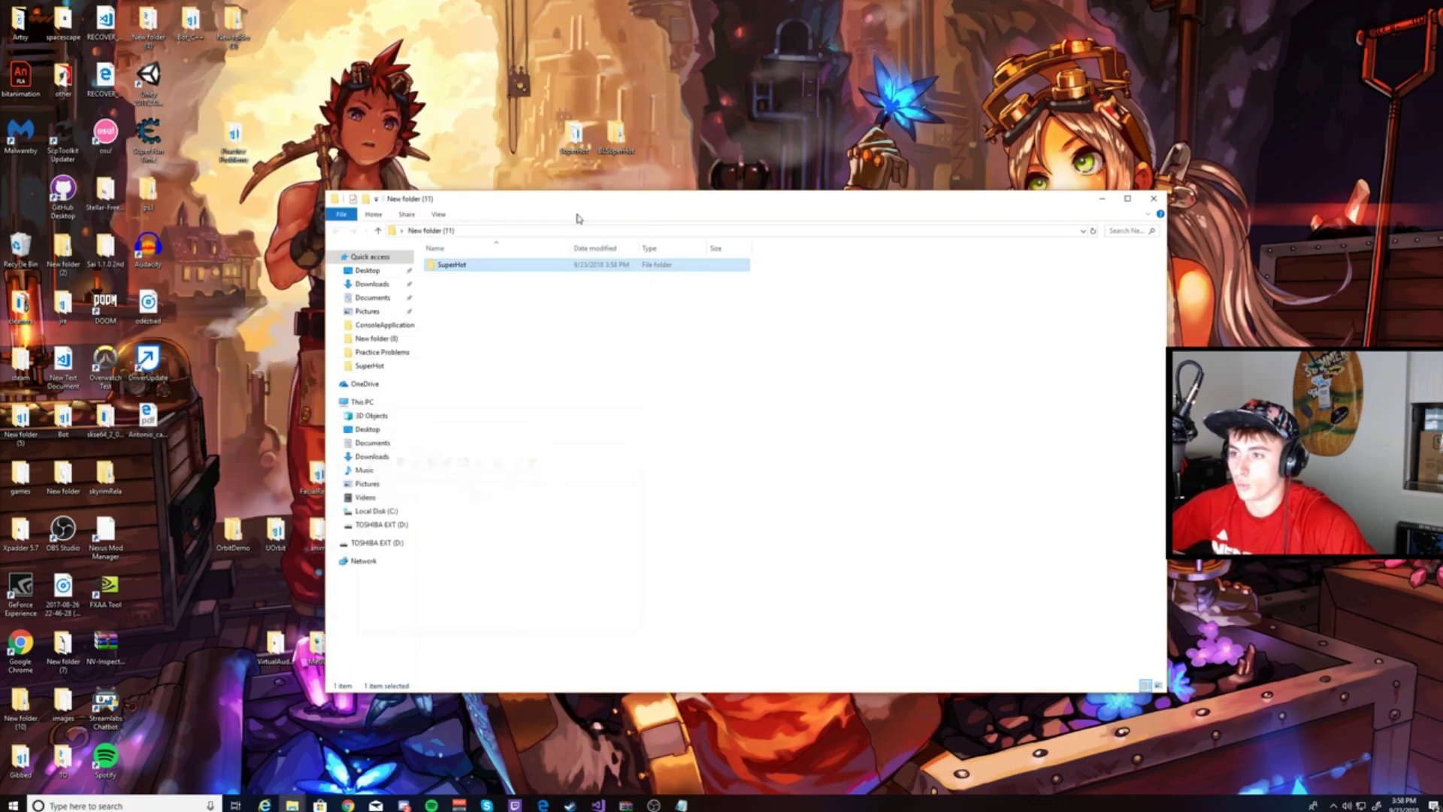
Open the extracted SuperHot folder in a maximized window and run NormalBalance.bat anyway despite the Windows SmartScreen block.
{"action": "left_click", "coordinate": [1128, 199]}
{"action": "double_click", "coordinate": [154, 71]}
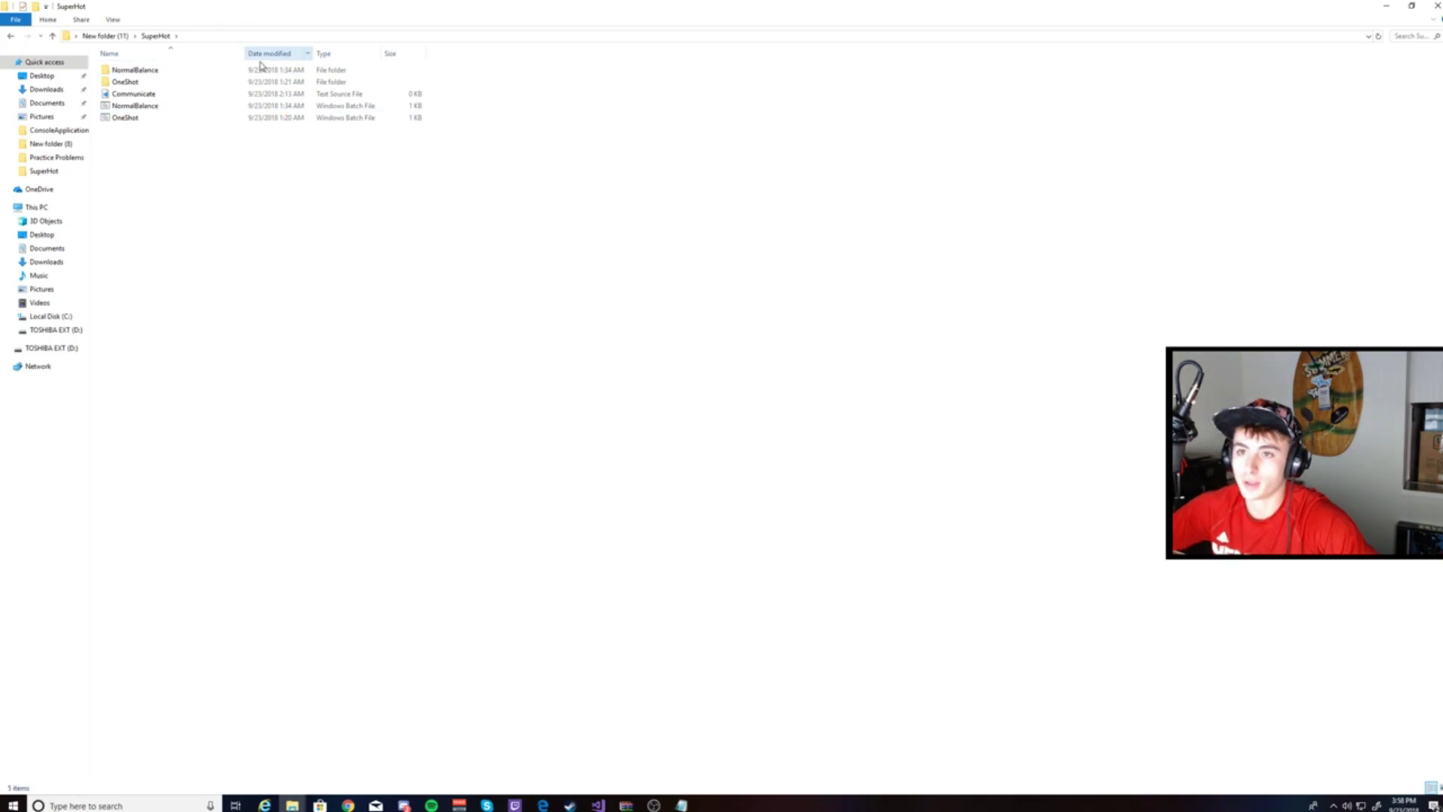
{"action": "double_click", "coordinate": [174, 106]}
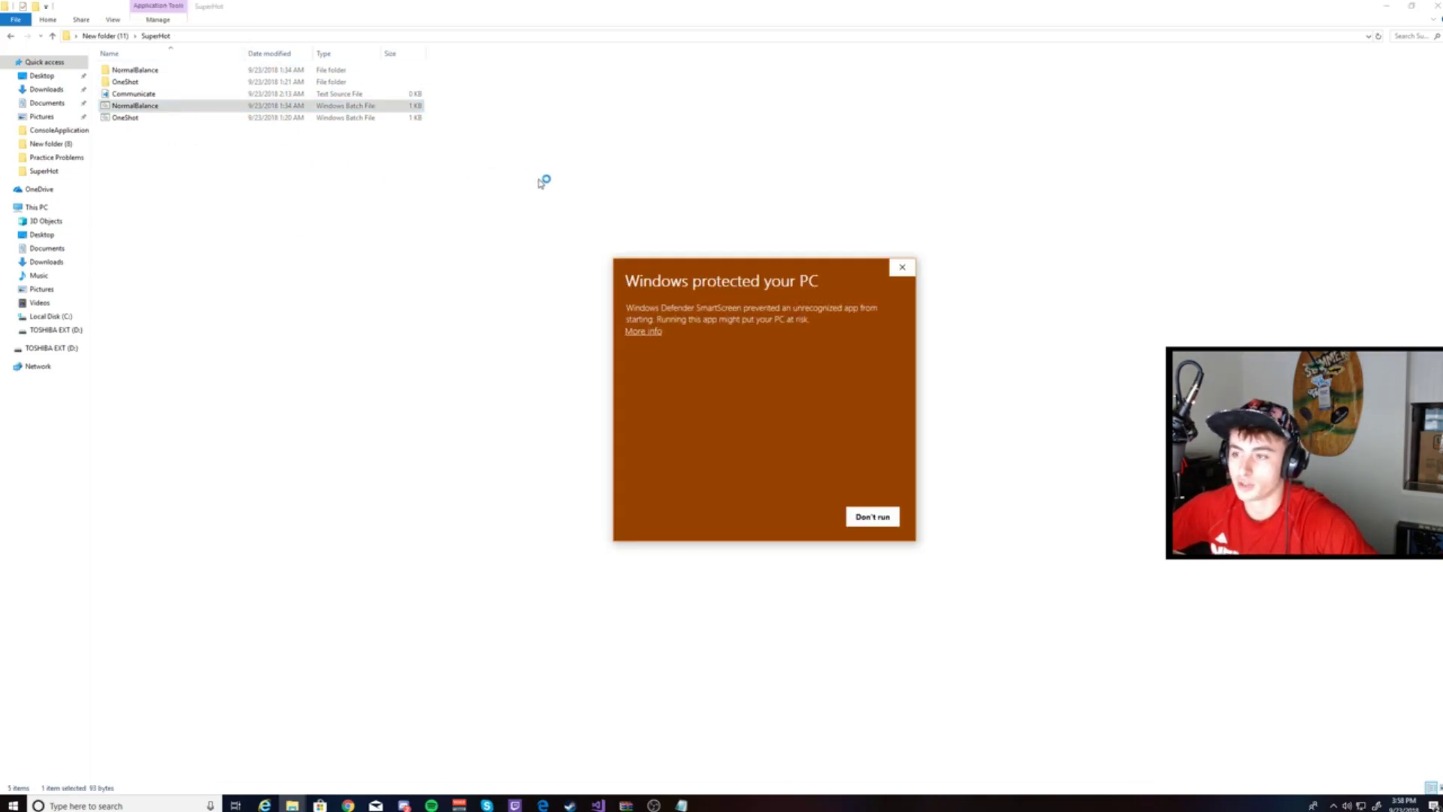
{"action": "left_click", "coordinate": [640, 335]}
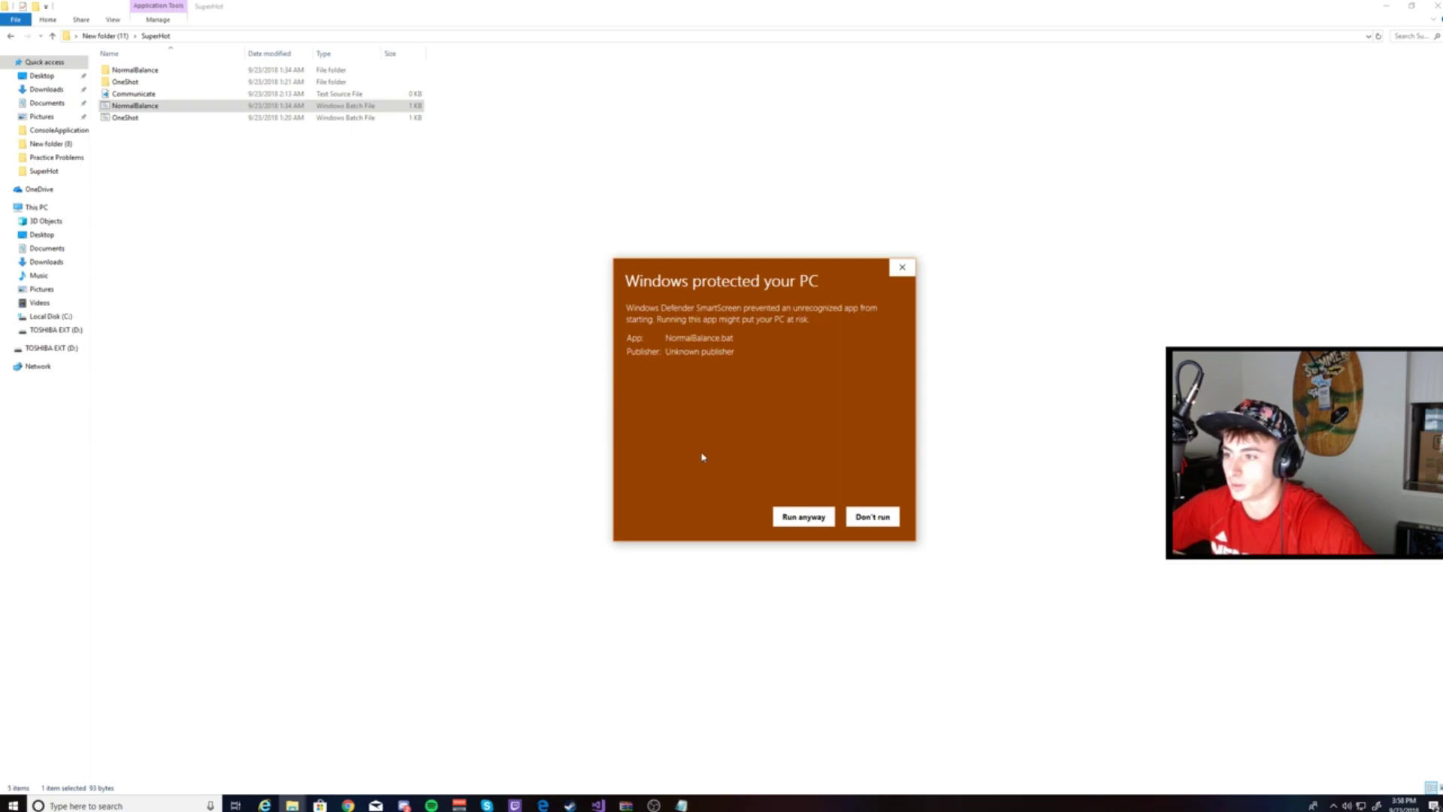
{"action": "left_click_drag", "start_coordinate": [735, 355], "coordinate": [693, 428]}
{"action": "left_click", "coordinate": [705, 338]}
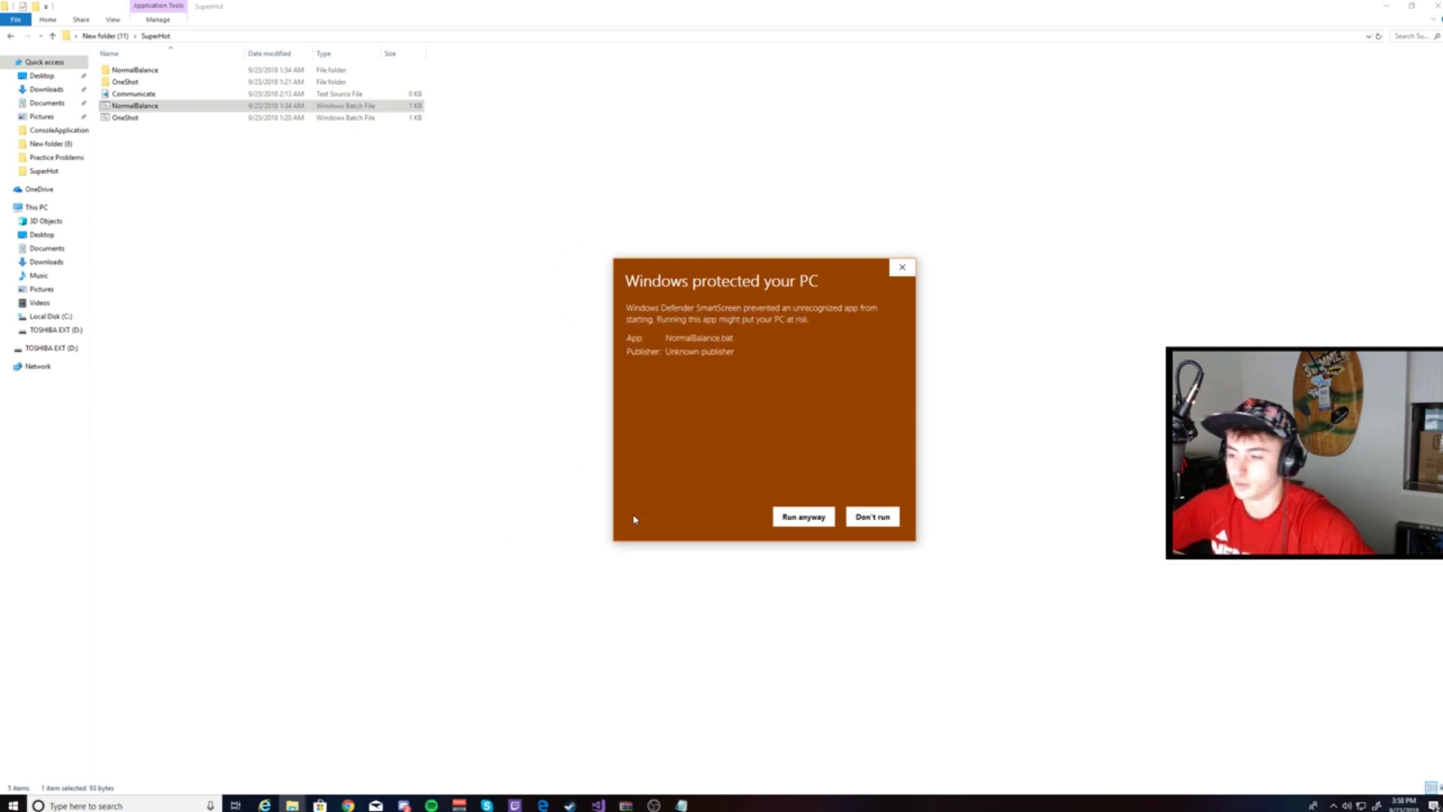
{"action": "left_click", "coordinate": [800, 516]}
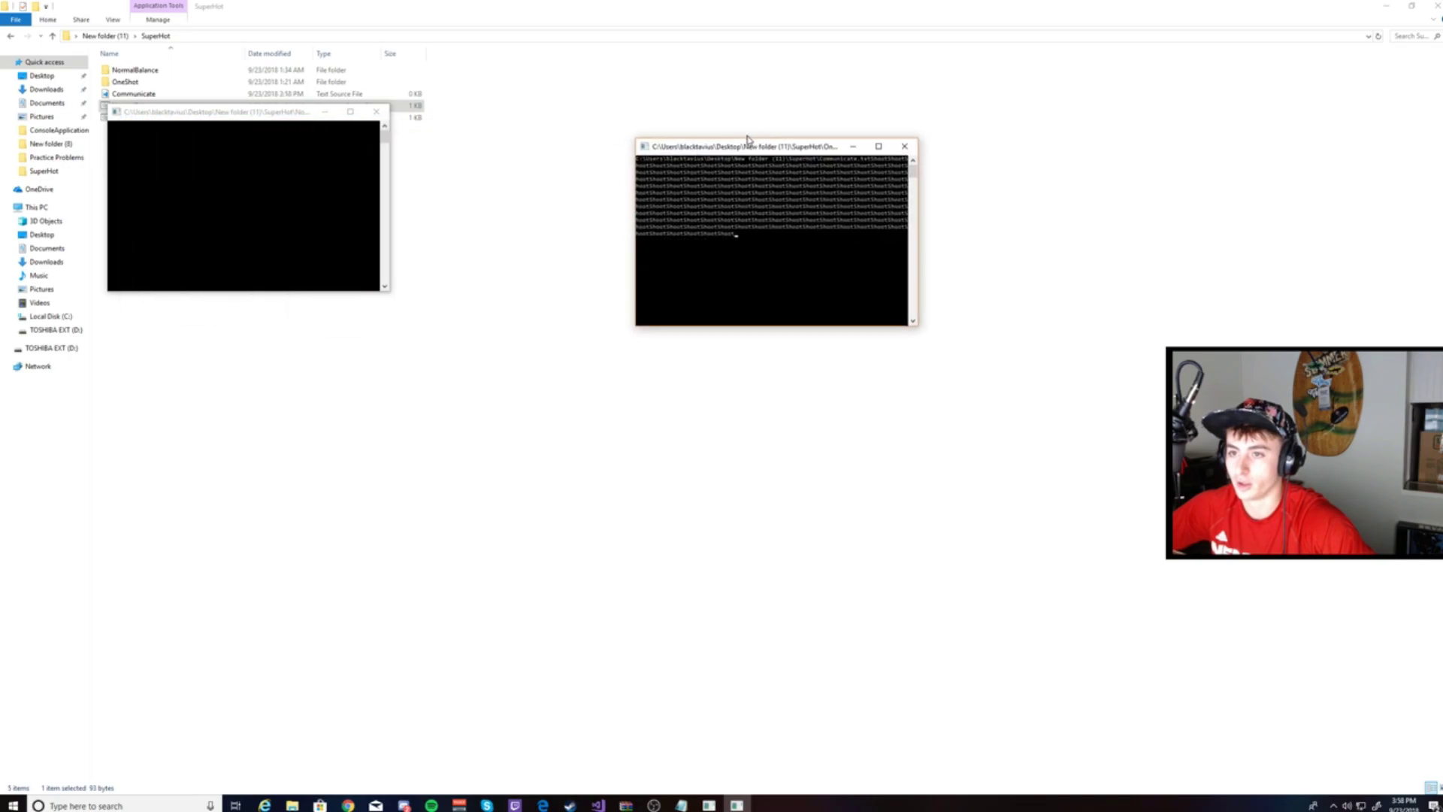
Arrange the two console windows side by side and examine what each one outputs.
{"action": "left_click", "coordinate": [187, 125]}
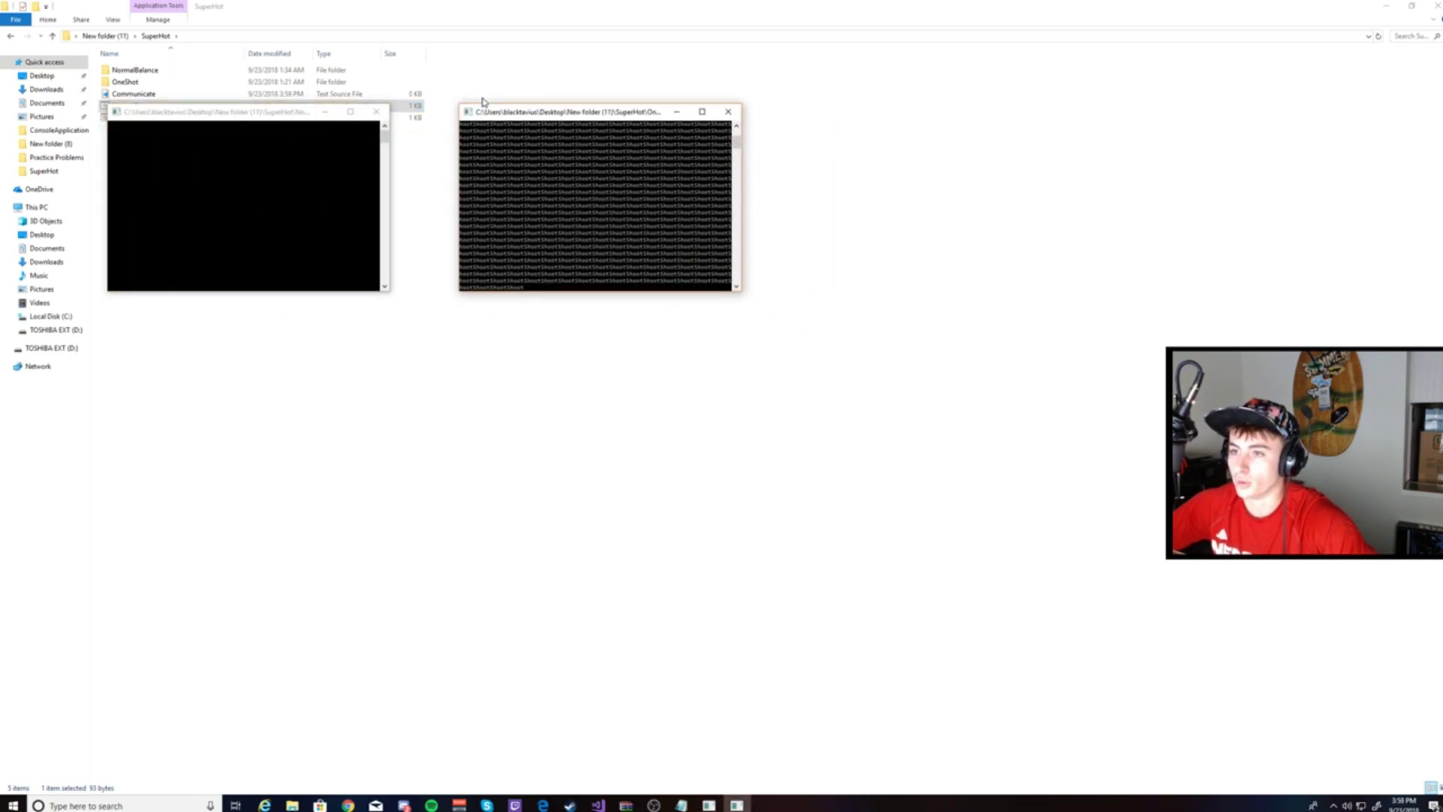
{"action": "left_click_drag", "start_coordinate": [243, 113], "coordinate": [293, 120]}
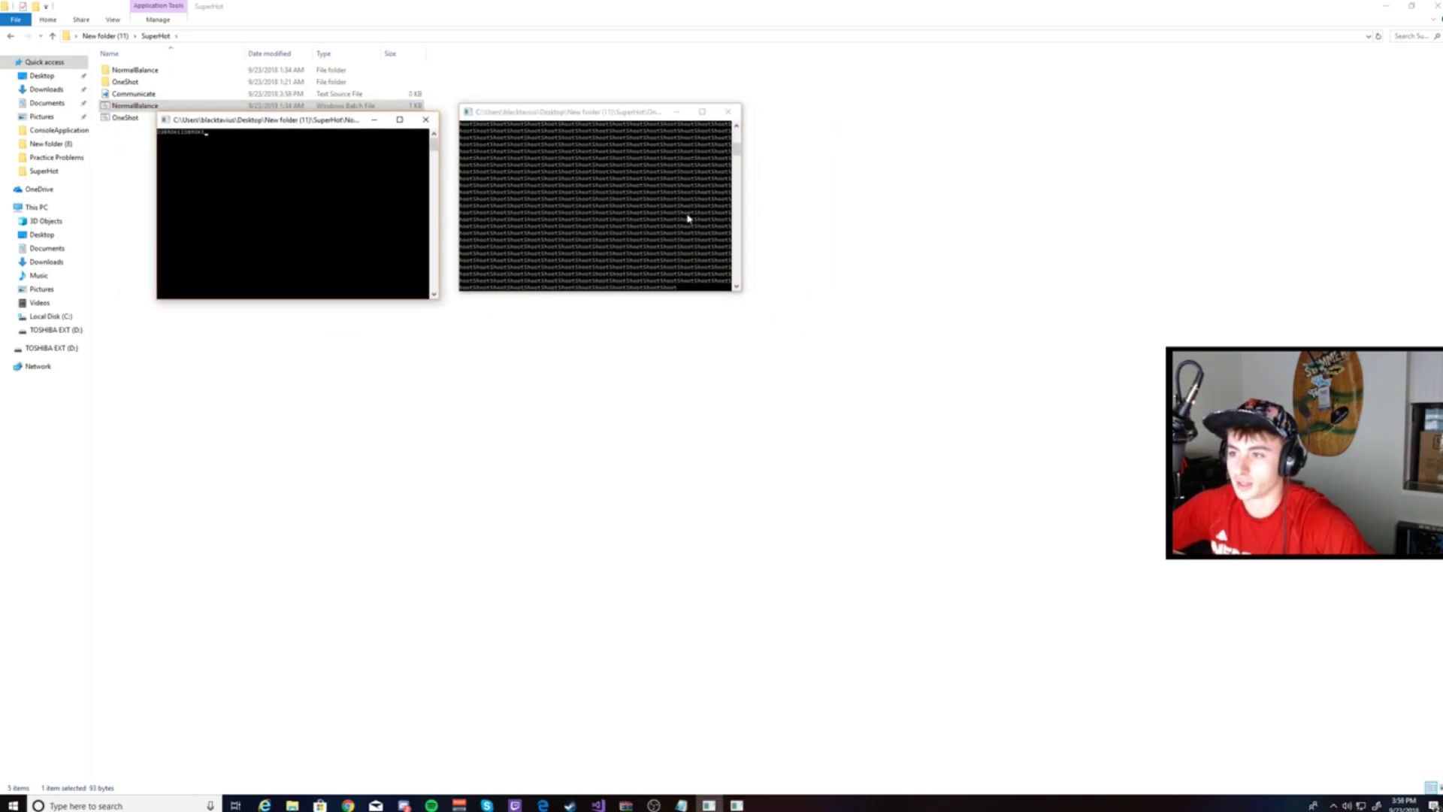
{"action": "left_click", "coordinate": [615, 198]}
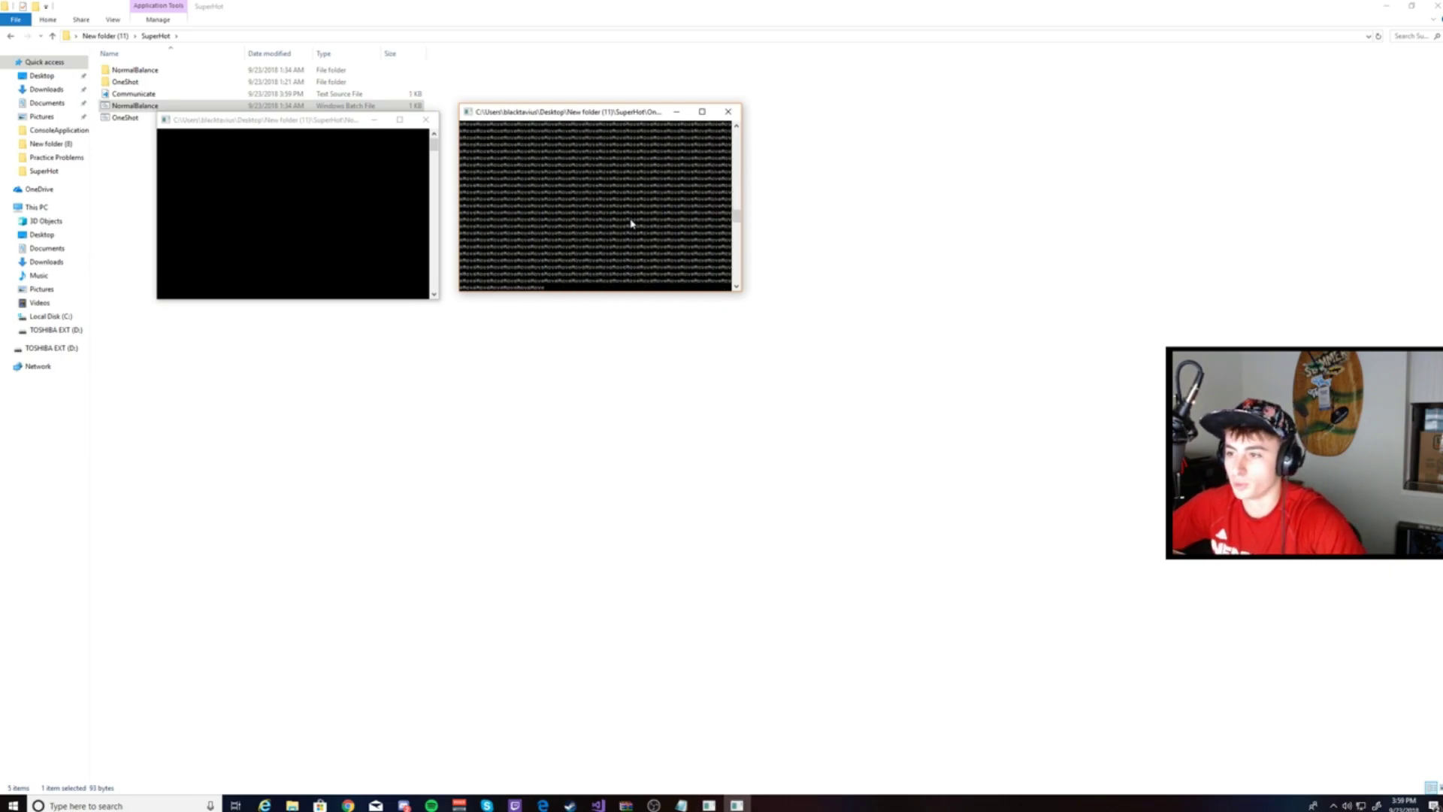
{"action": "mouse_move", "coordinate": [543, 116]}
{"action": "left_mouse_down"}
{"action": "mouse_move", "coordinate": [507, 137]}
{"action": "mouse_move", "coordinate": [540, 134]}
{"action": "left_mouse_up"}
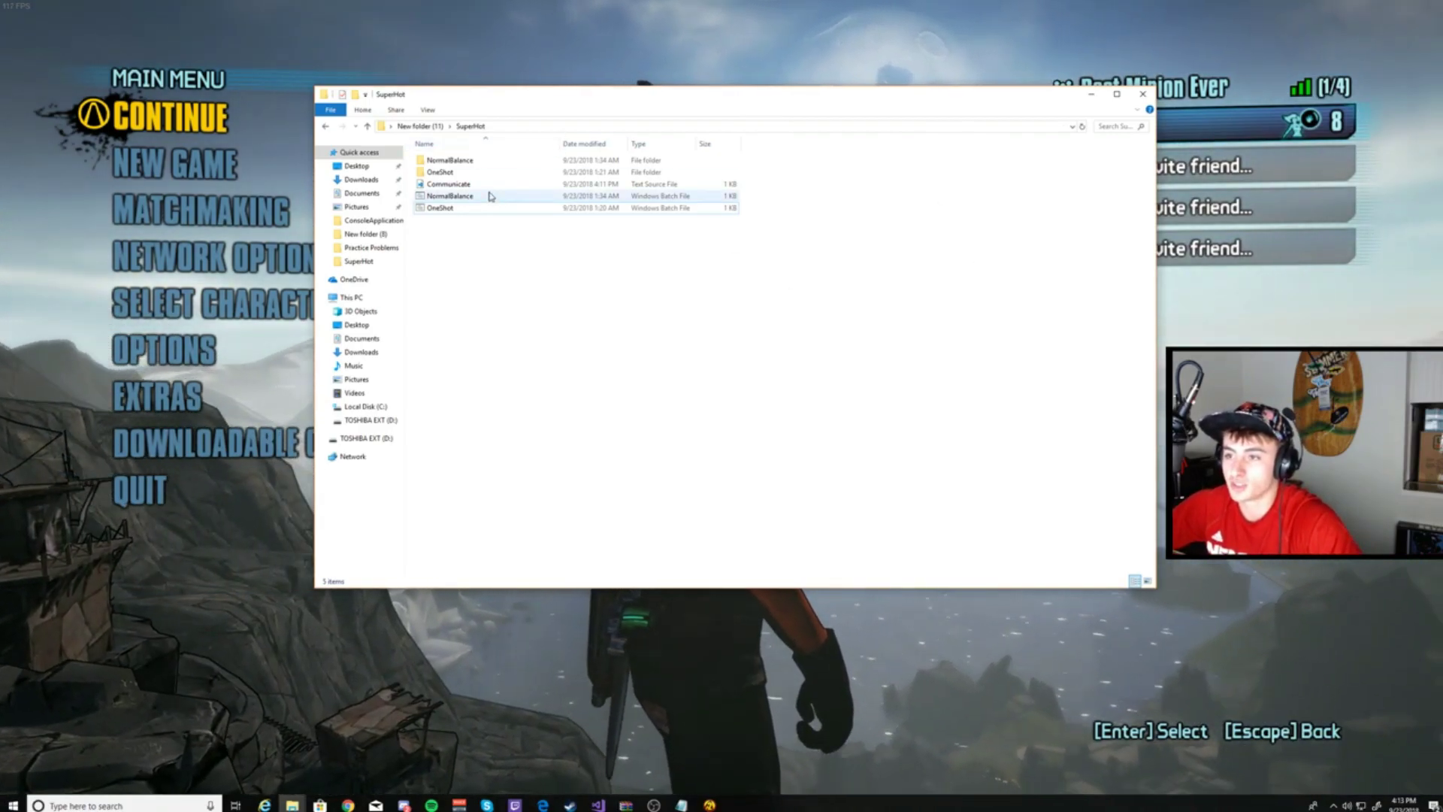
Point out the NormalBalance and OneShot batch files in the SuperHot folder while the game is at its main menu.
{"action": "left_click", "coordinate": [560, 196]}
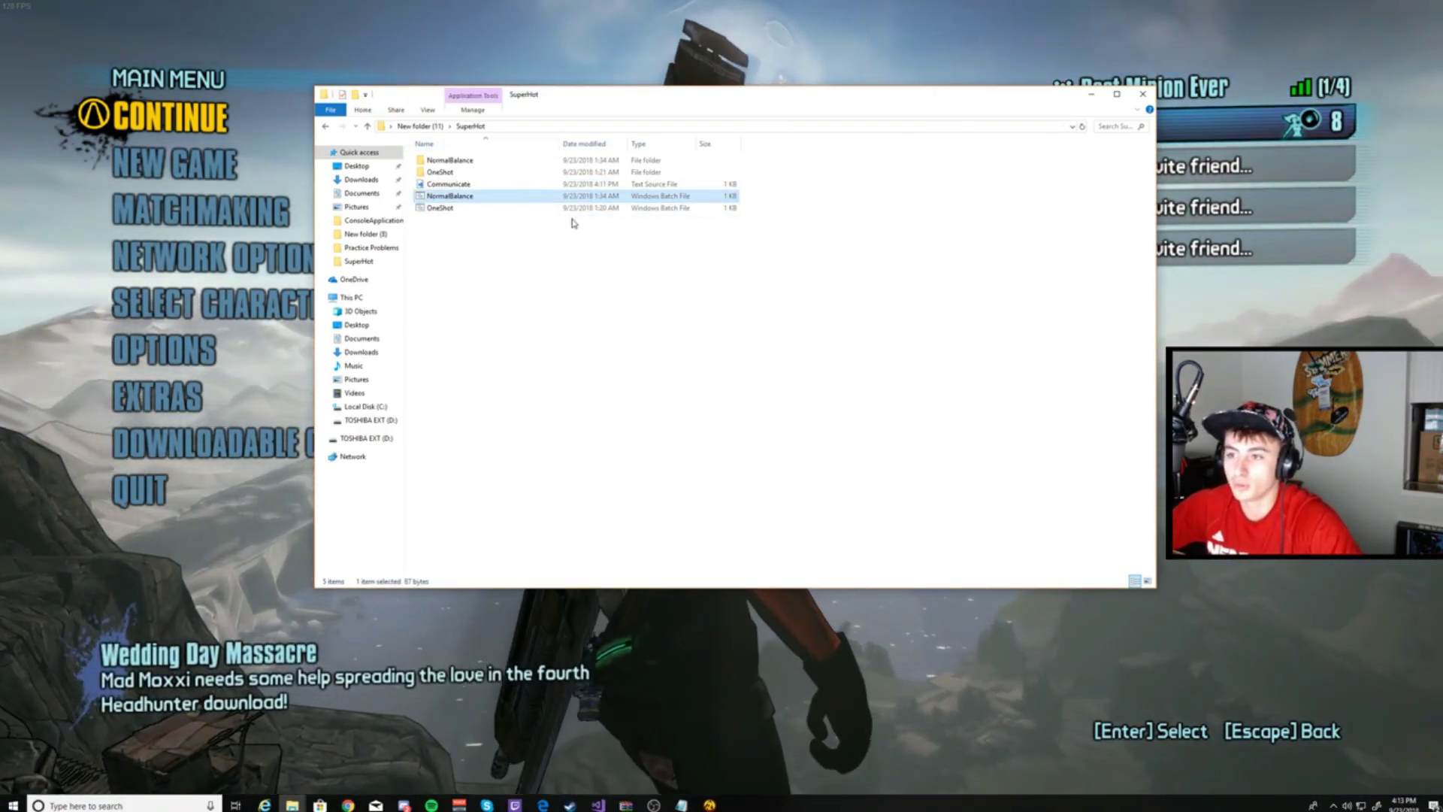
{"action": "left_click", "coordinate": [566, 208]}
{"action": "key", "text": "Up"}
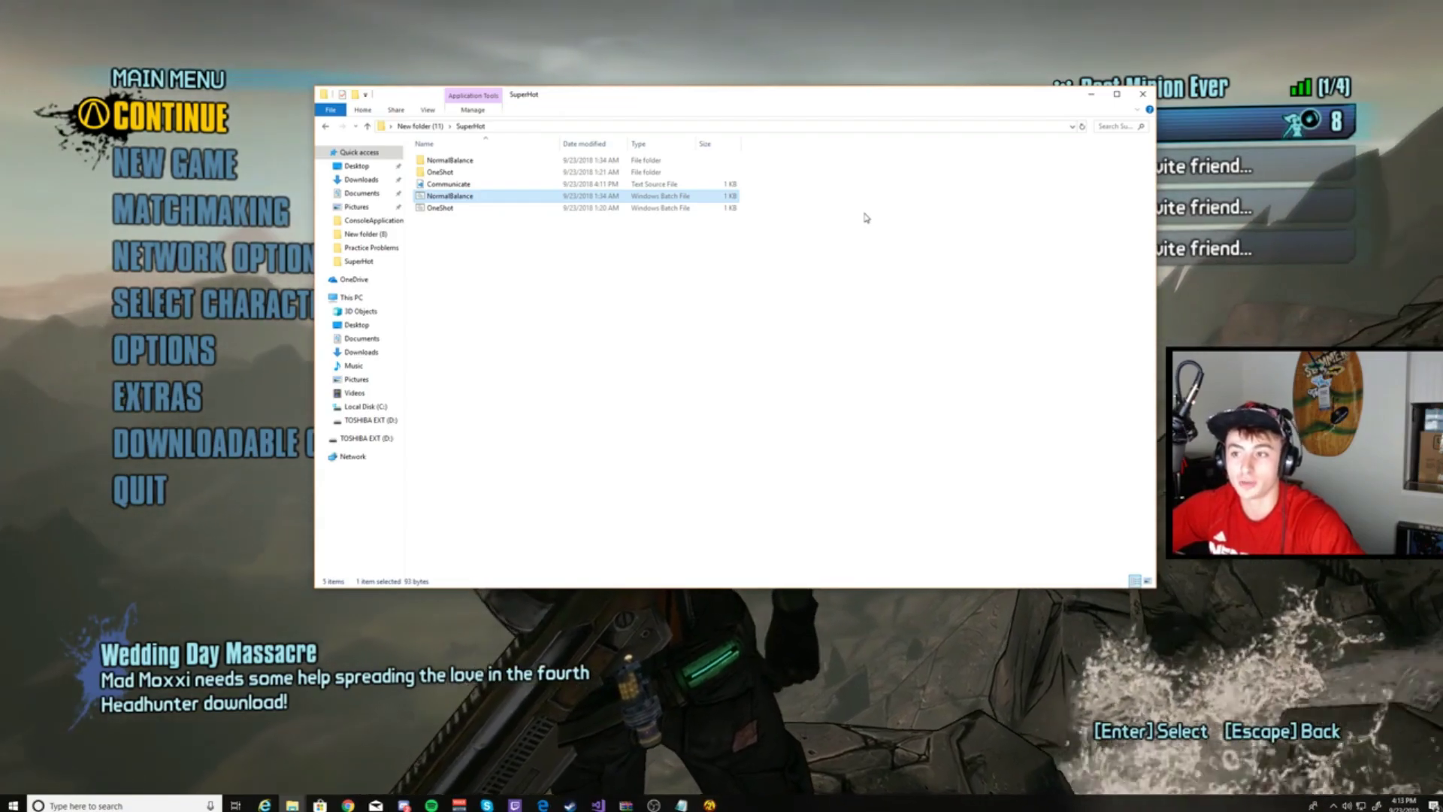
{"action": "key", "text": "Down"}
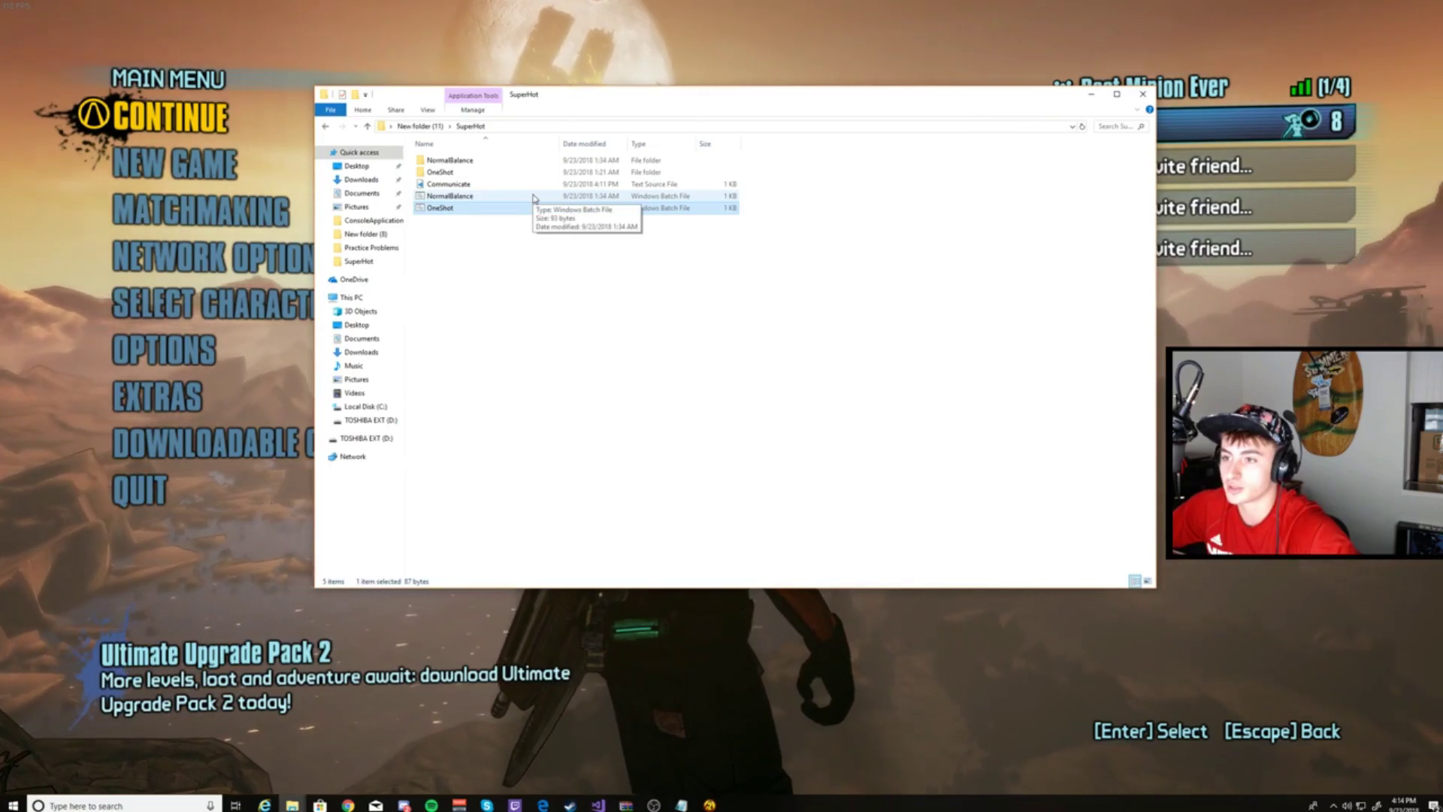
Run the NormalBalance batch file, minimize the SuperHot folder and move the console windows aside over the game's main menu.
{"action": "double_click", "coordinate": [534, 197]}
{"action": "left_click_drag", "start_coordinate": [344, 181], "coordinate": [649, 143]}
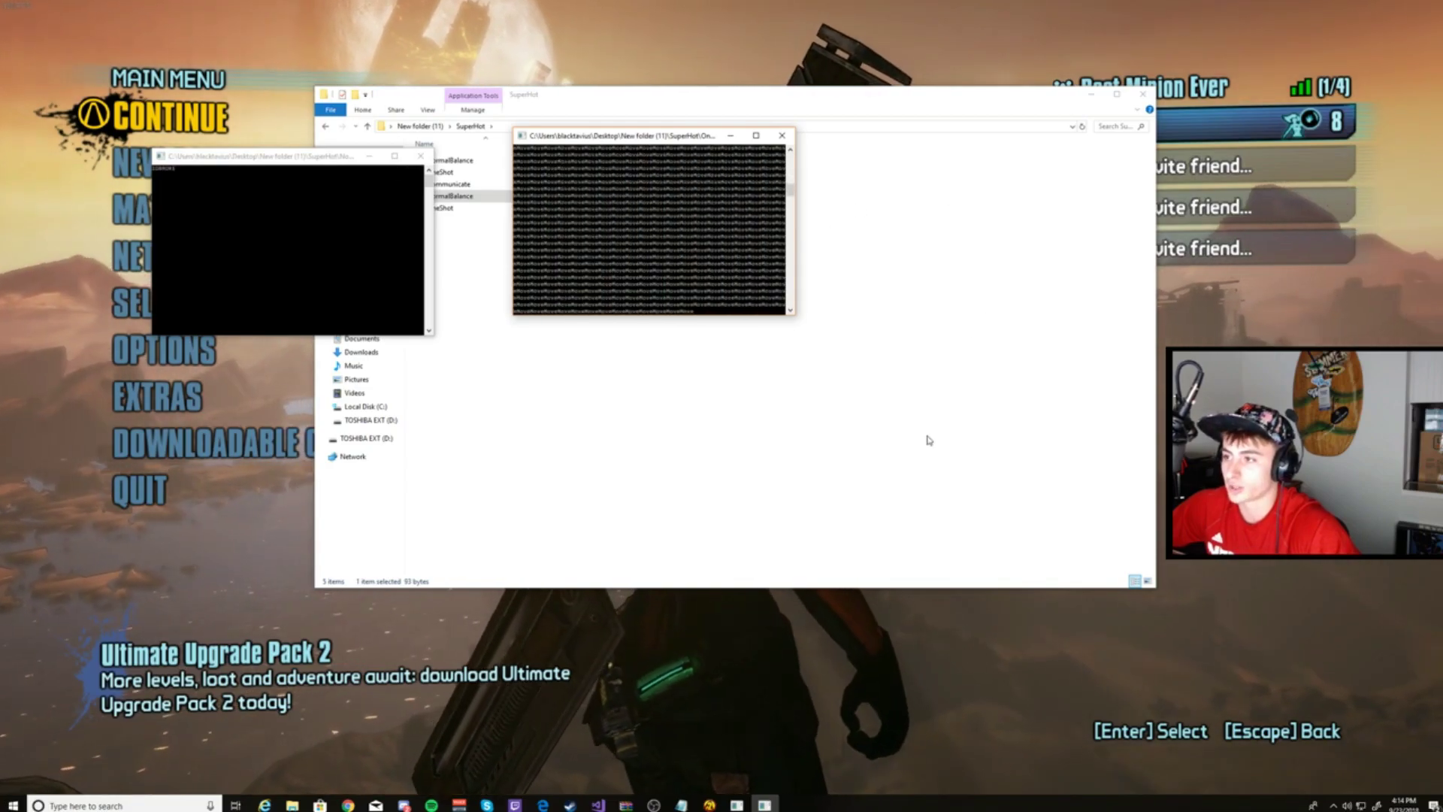
{"action": "left_click", "coordinate": [1086, 98]}
{"action": "left_click", "coordinate": [1092, 96]}
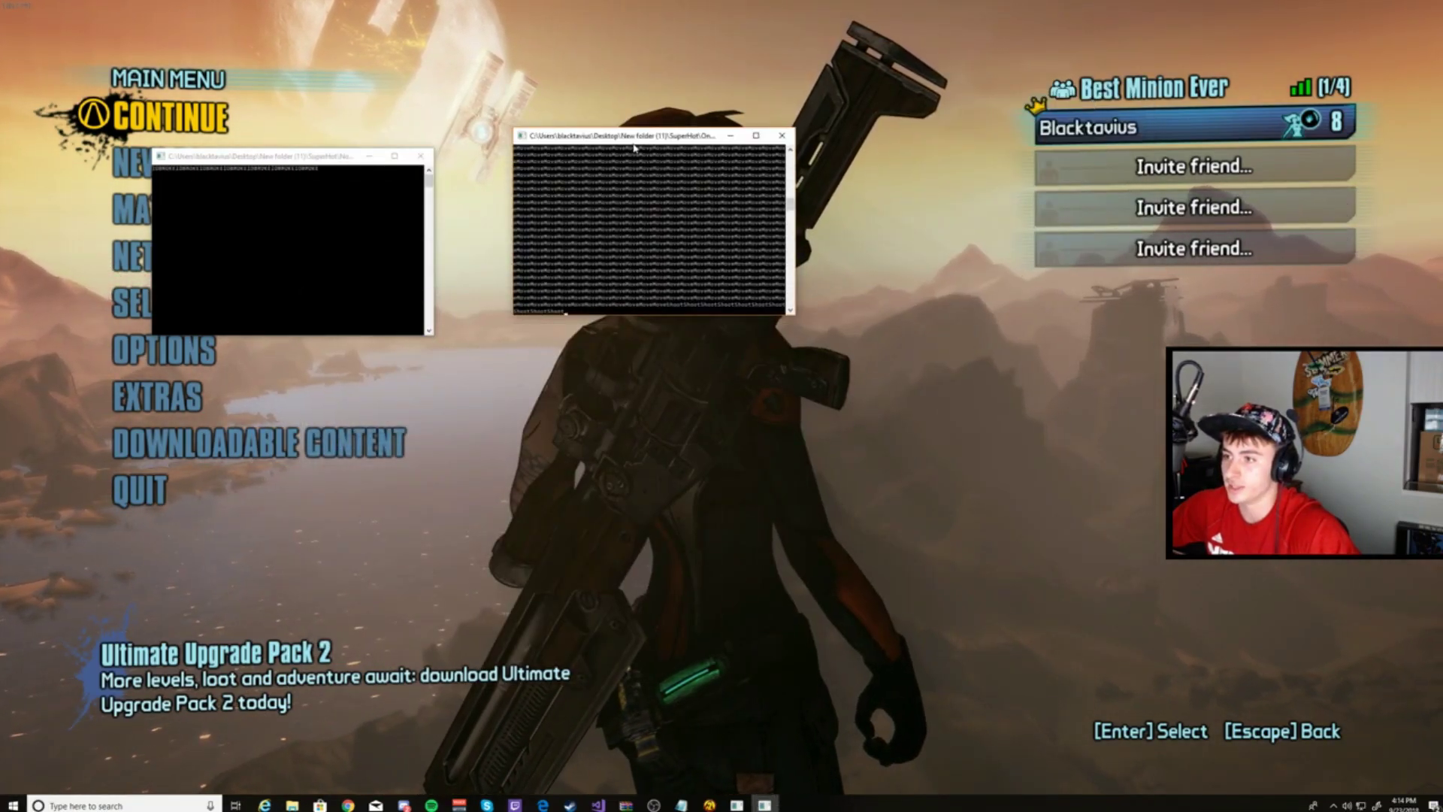
{"action": "left_click_drag", "start_coordinate": [639, 135], "coordinate": [242, 406]}
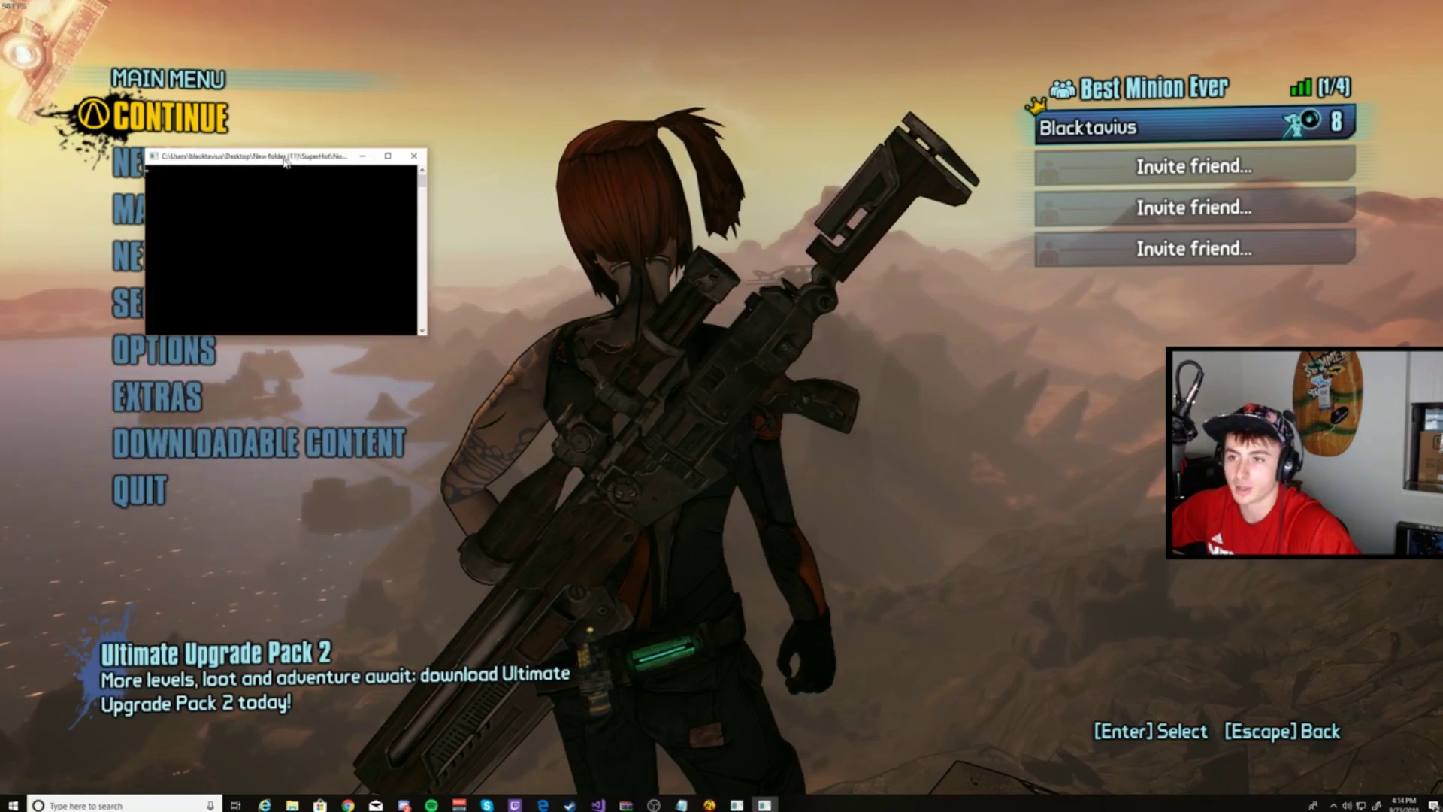
Continue the saved game and walk around Liar's Berg to test how movement changes the speed of time.
{"action": "left_click", "coordinate": [164, 116]}
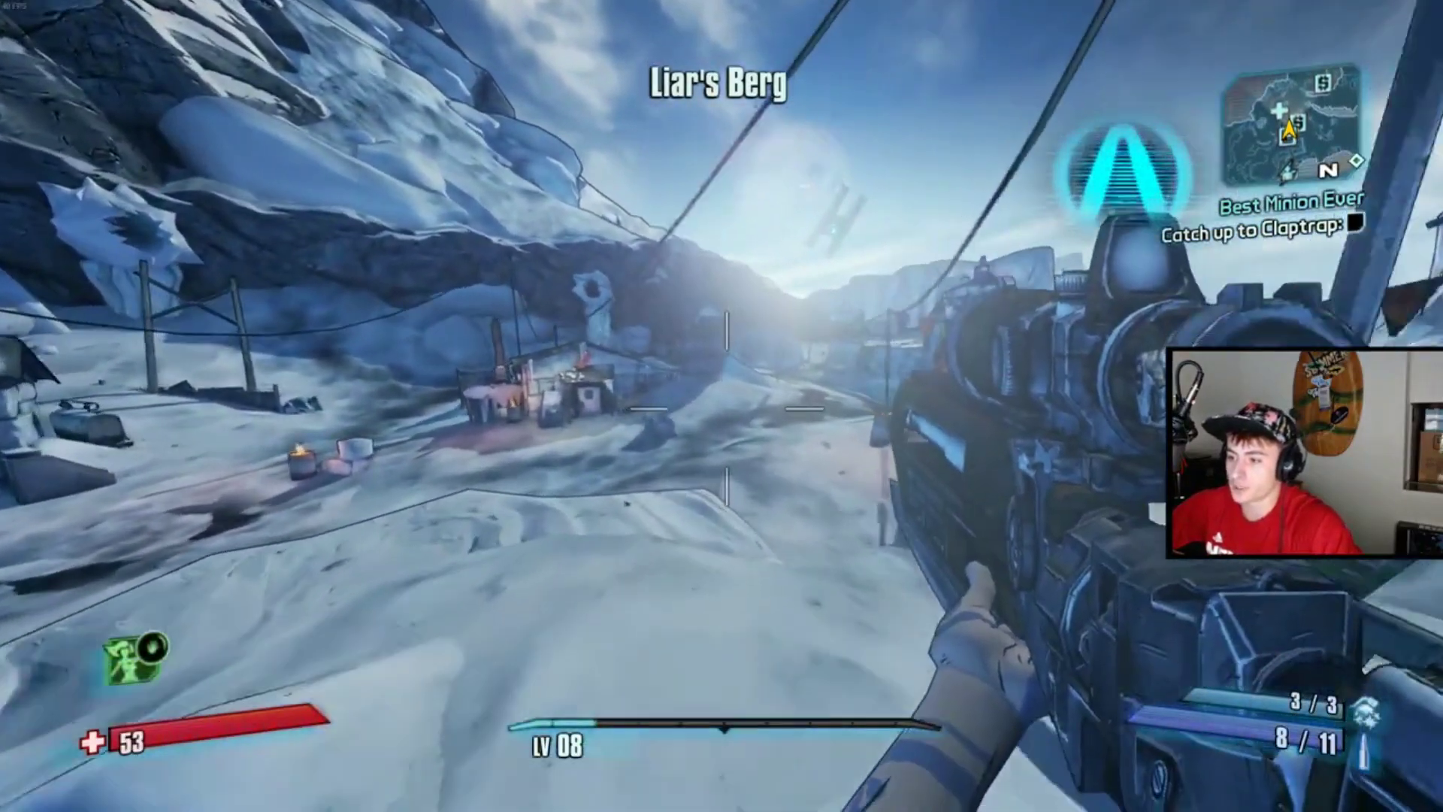
{"action": "key", "text": "w"}
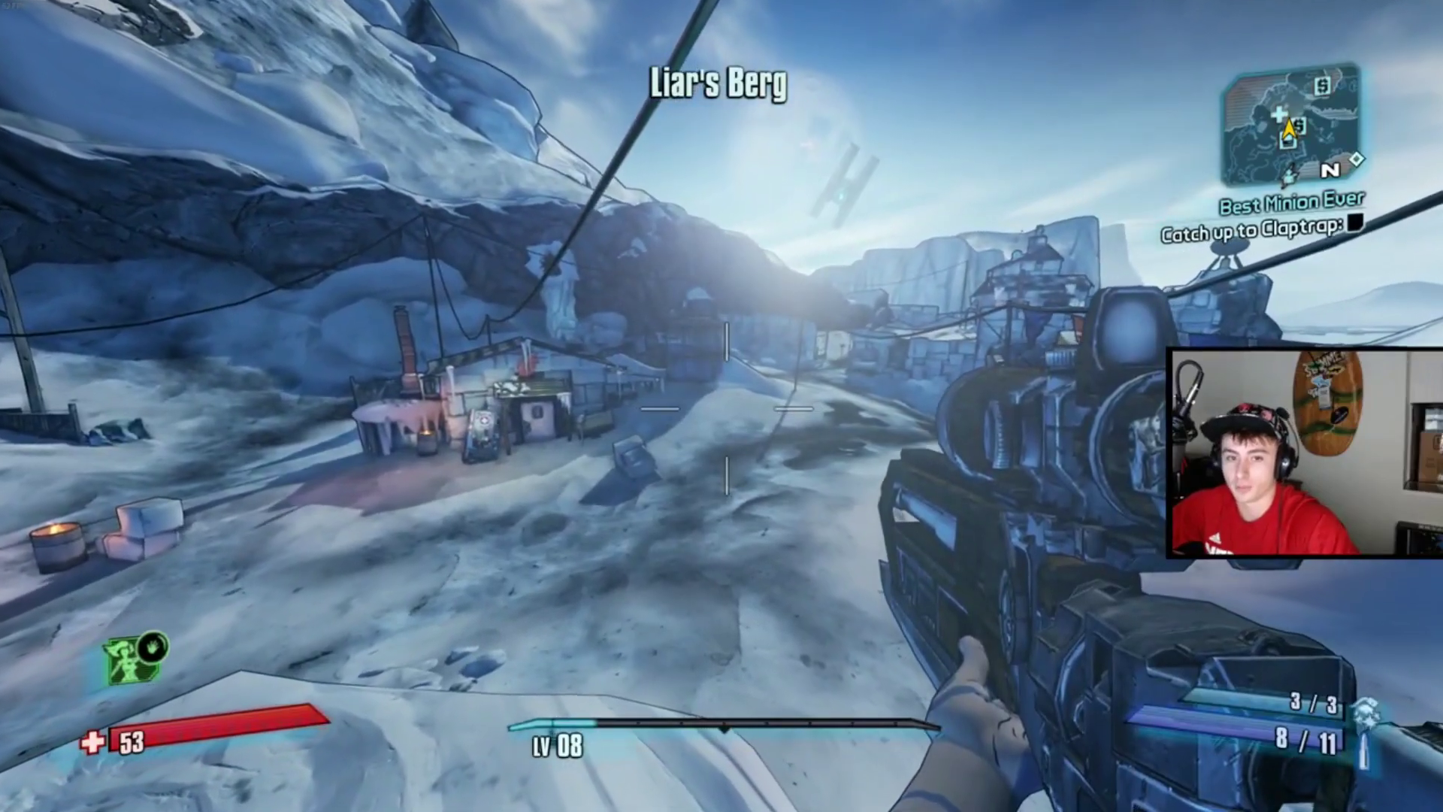
{"action": "key", "text": "w"}
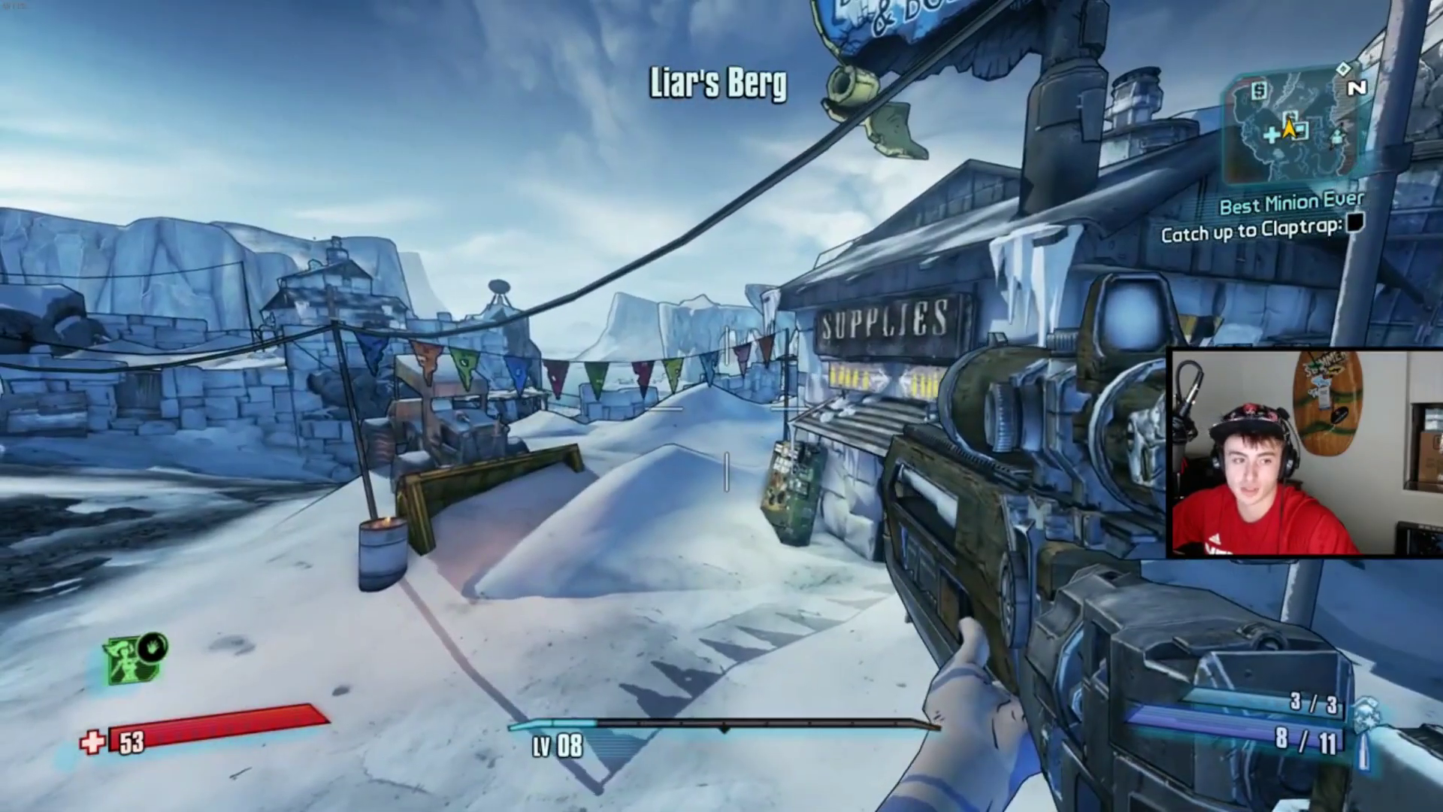
{"action": "key", "text": "w"}
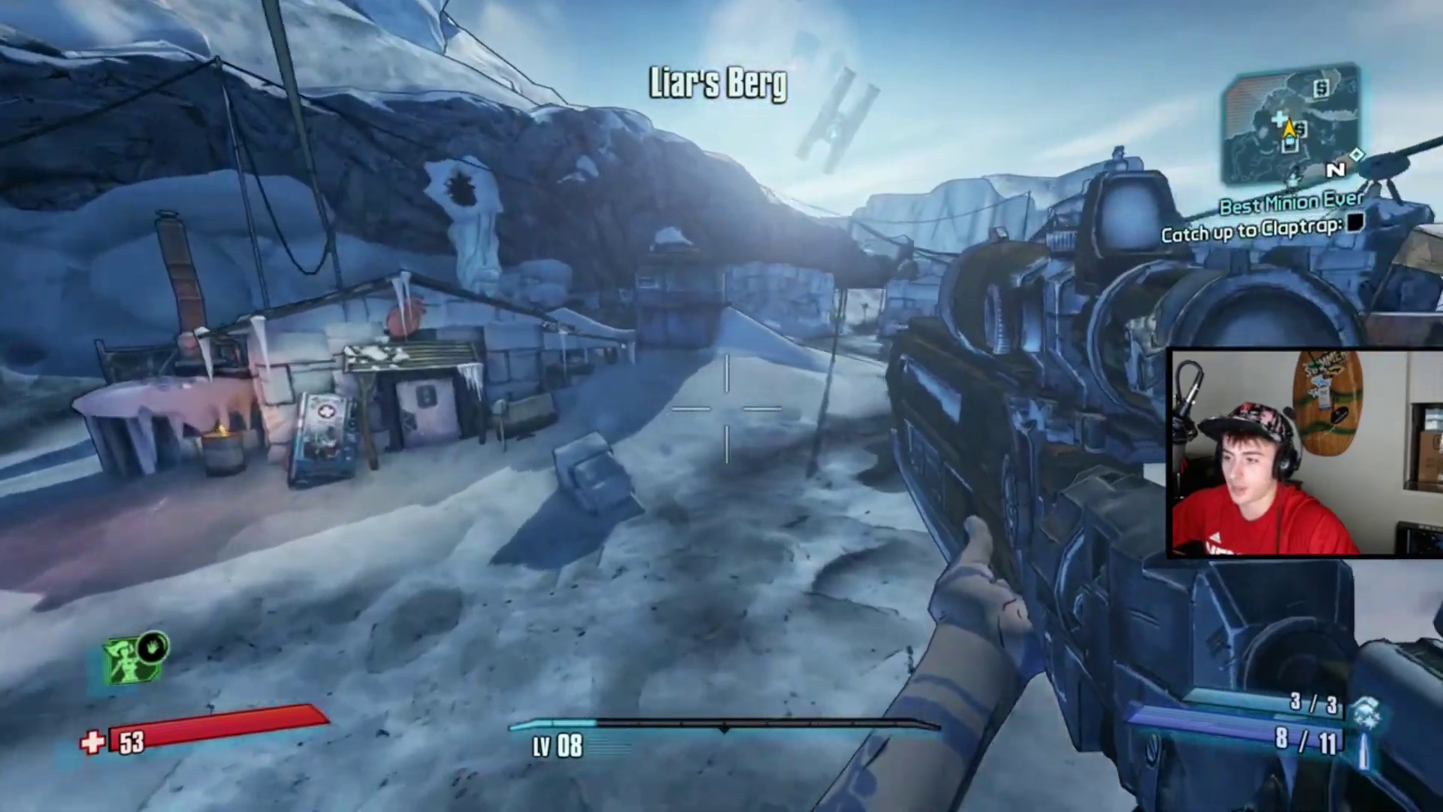
{"action": "key", "text": "w"}
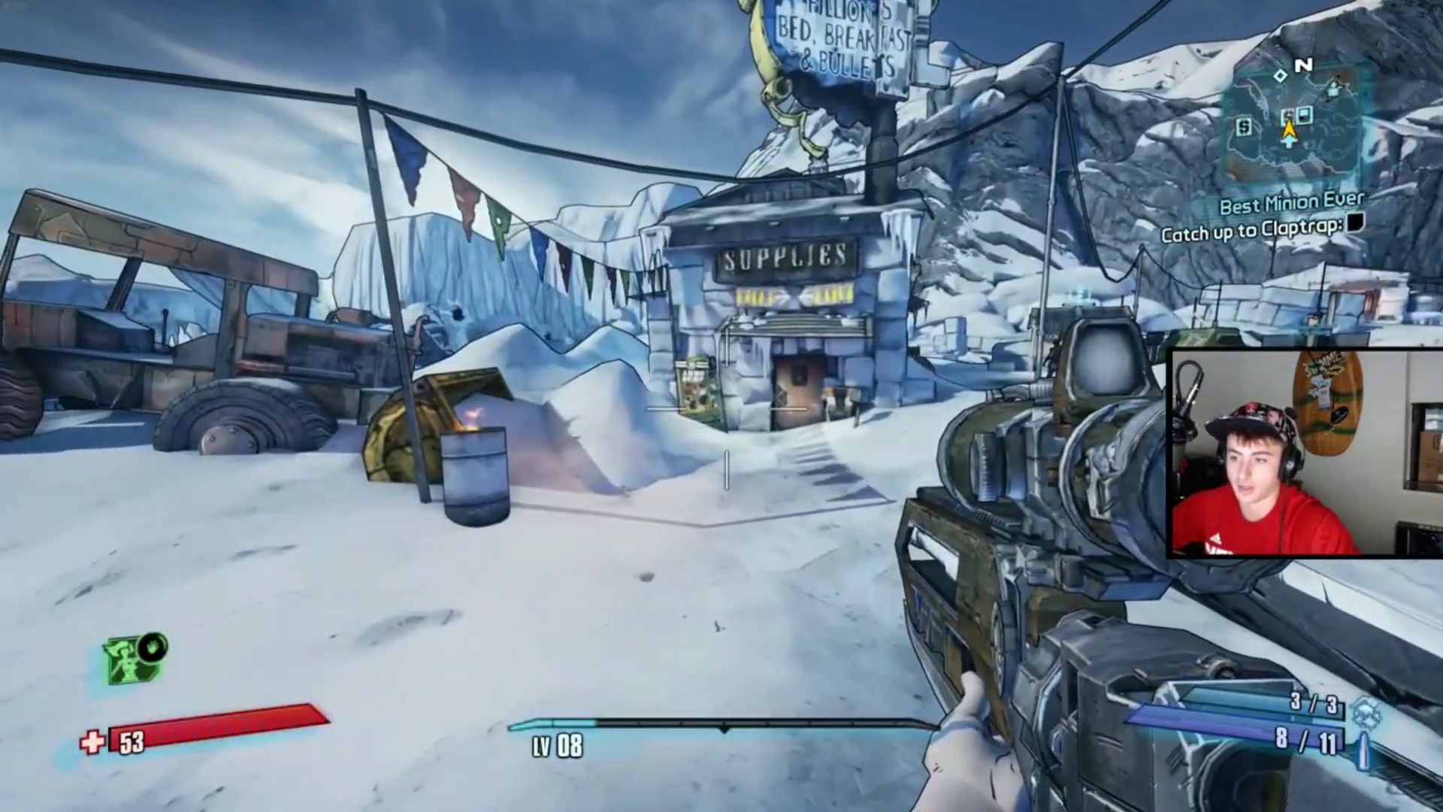
Pause and resume the game, and enter the command set WorldInfo TimeDilation 1.00 in the game console.
{"action": "key", "text": "Escape"}
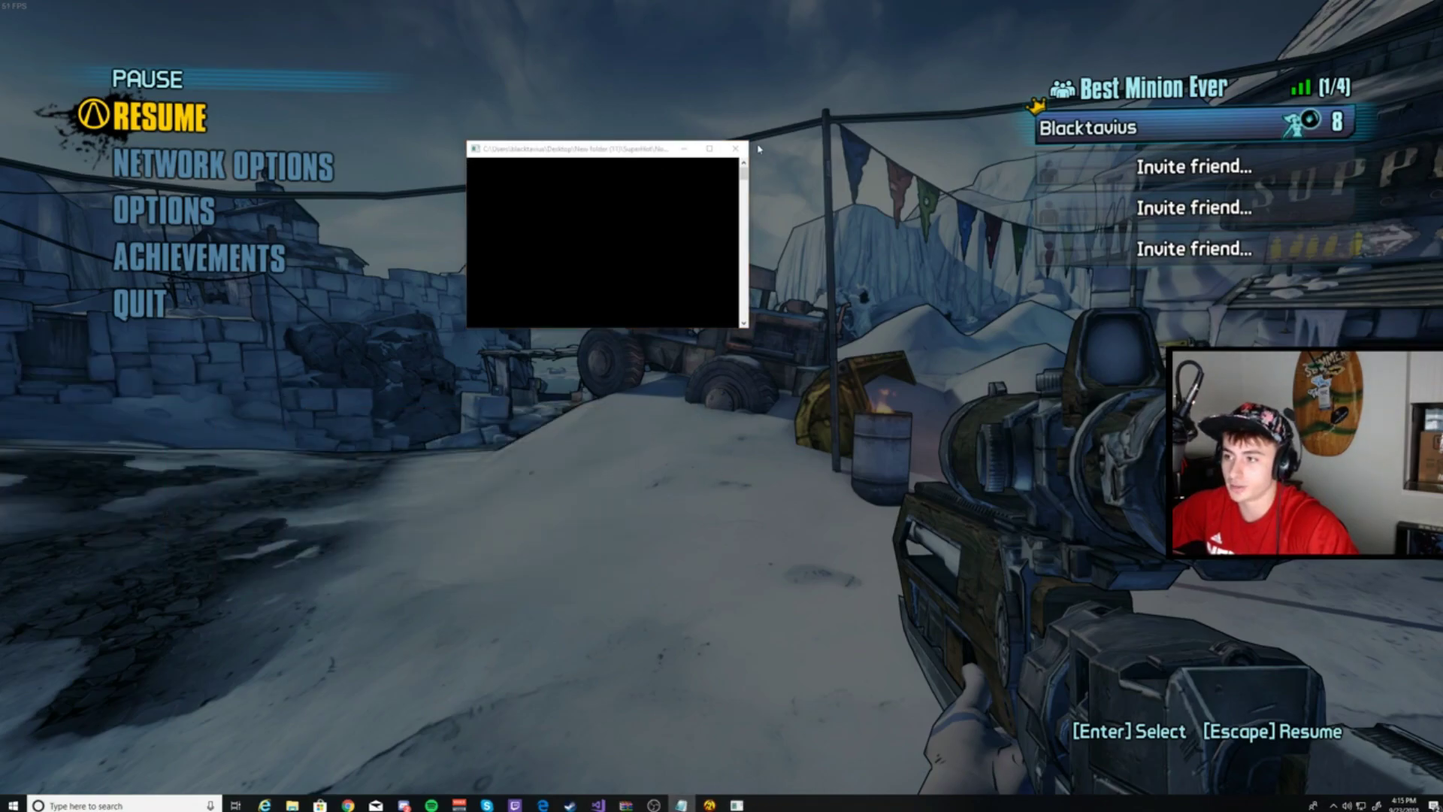
{"action": "key", "text": "Escape"}
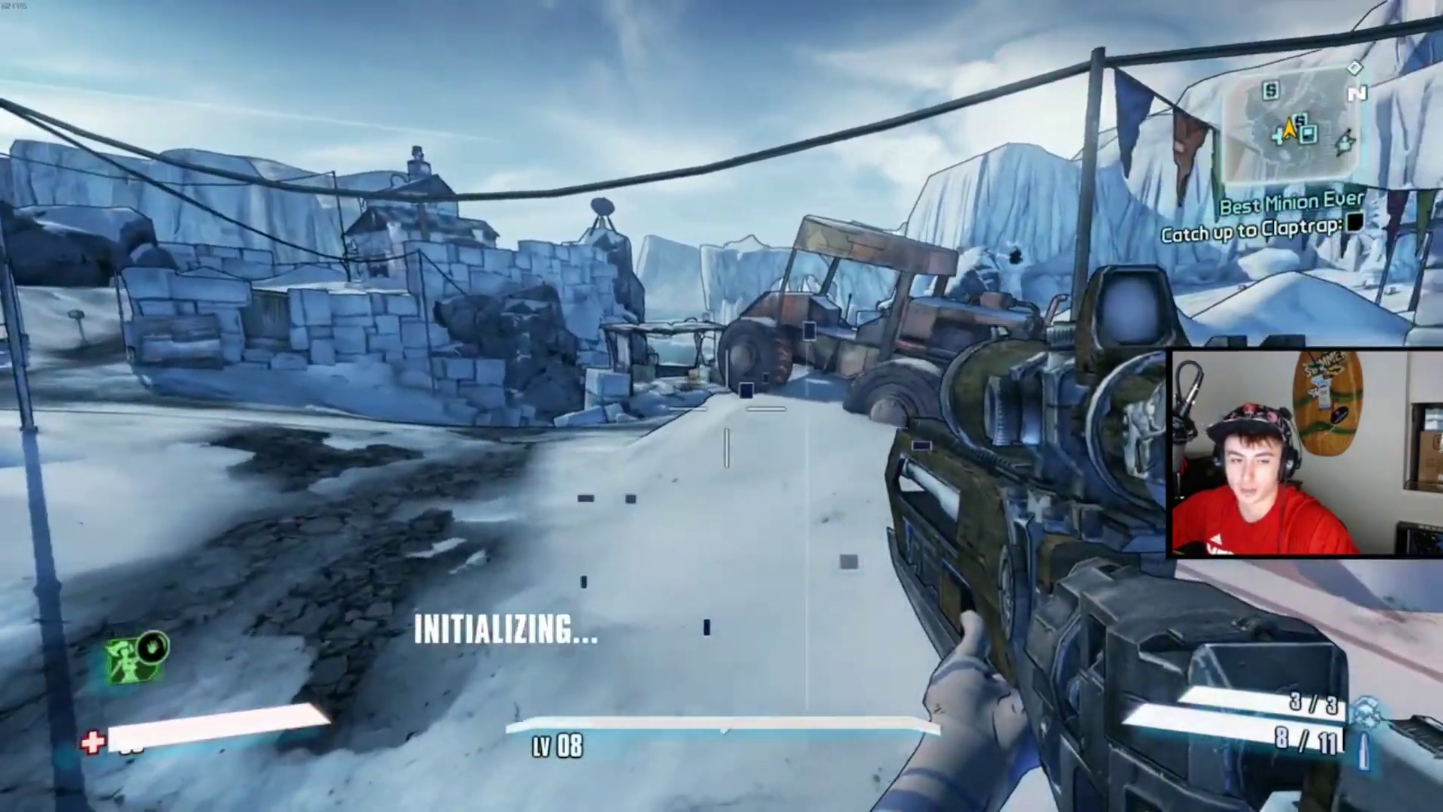
{"action": "key", "text": "grave"}
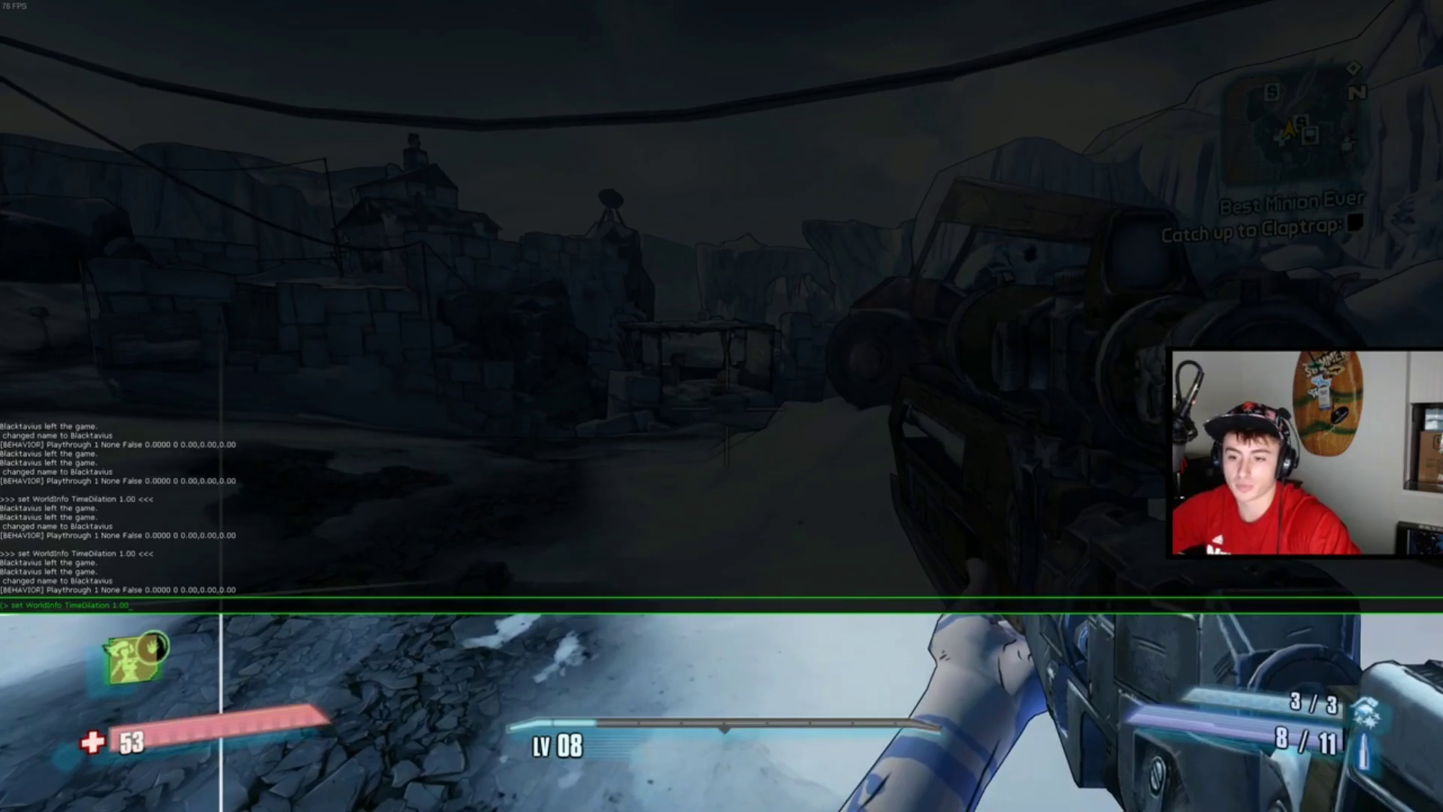
{"action": "key", "text": "Escape"}
Walk along the icy road in Liar's Berg to check the game speed after using the console.
{"action": "key", "text": "w"}
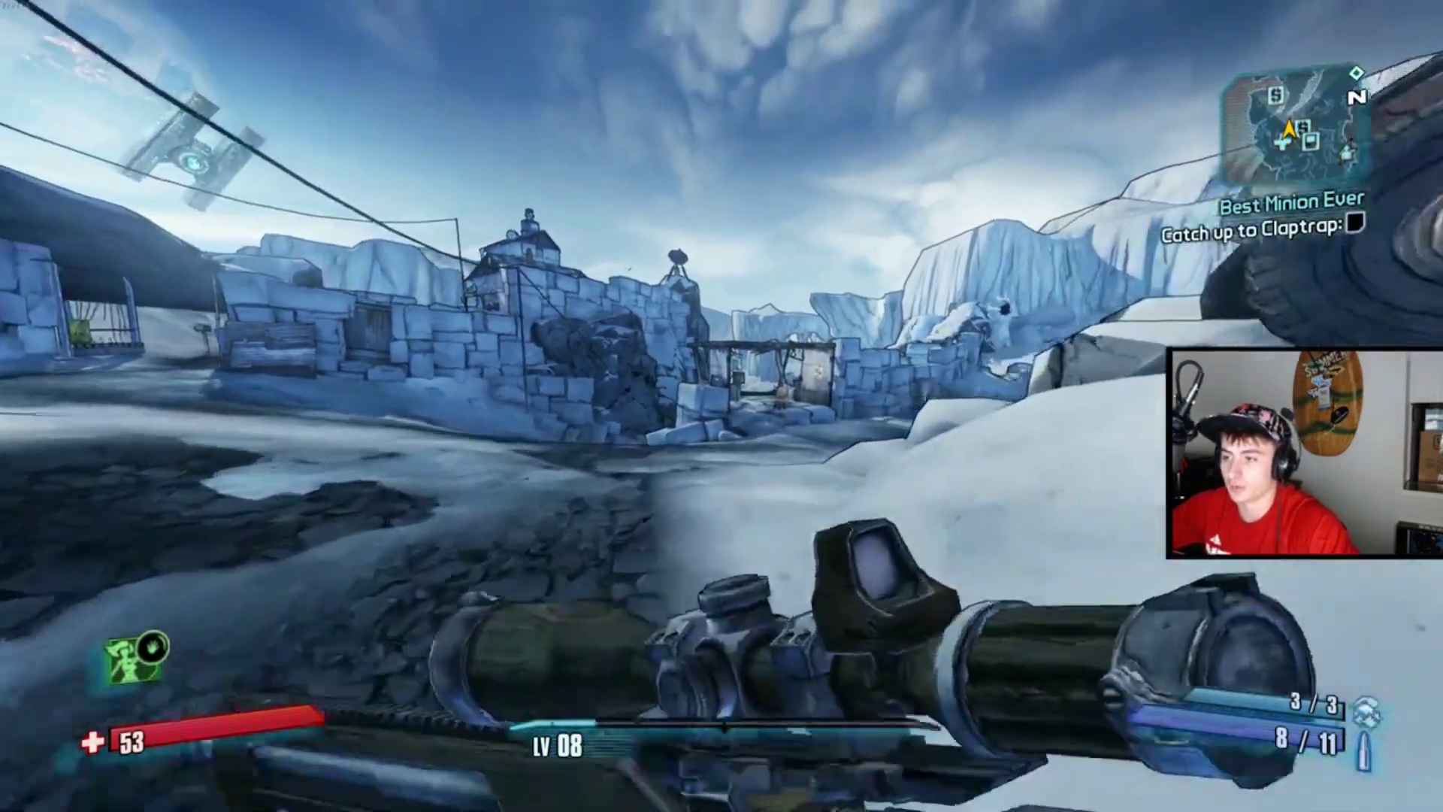
{"action": "key", "text": "w"}
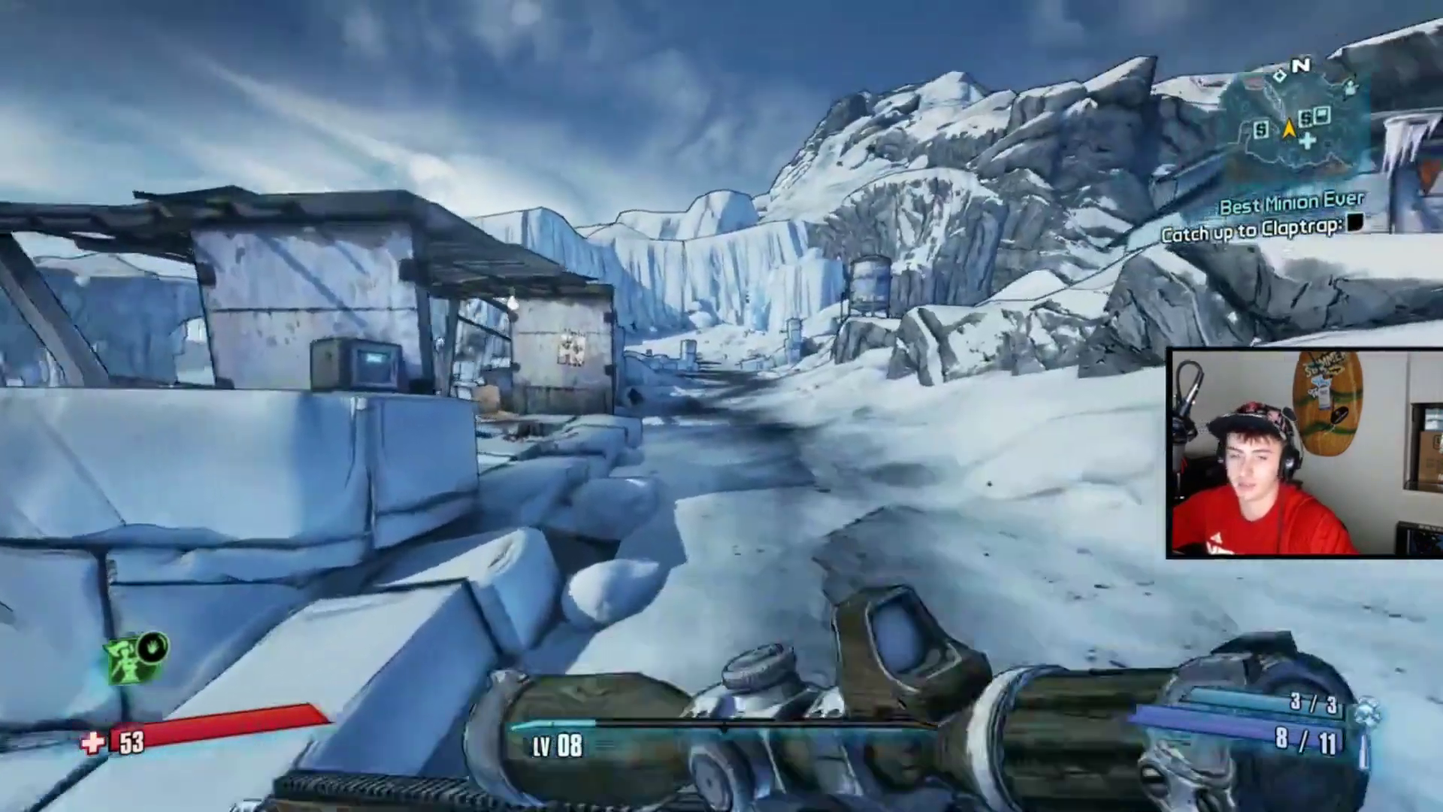
{"action": "key", "text": "w"}
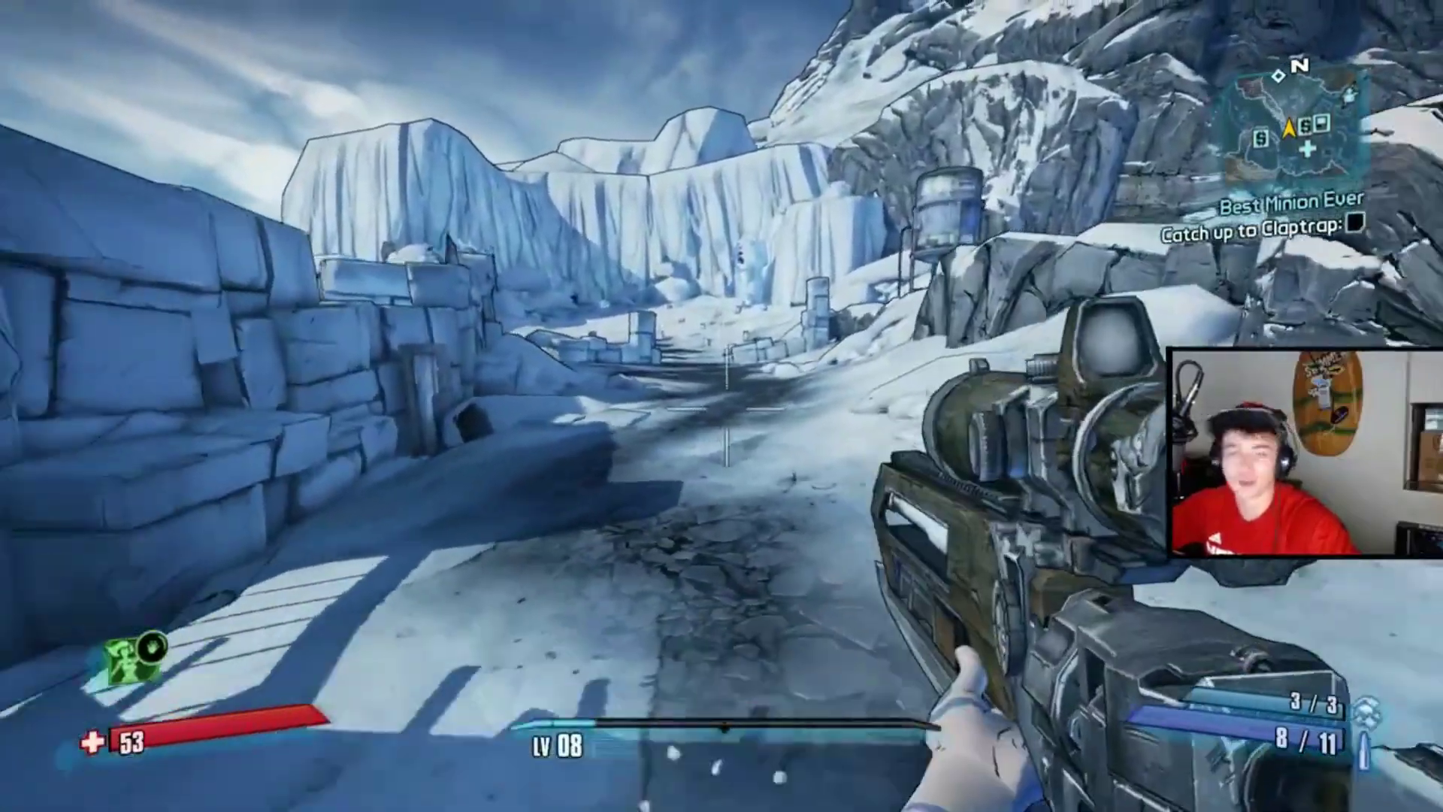
{"action": "key", "text": "s"}
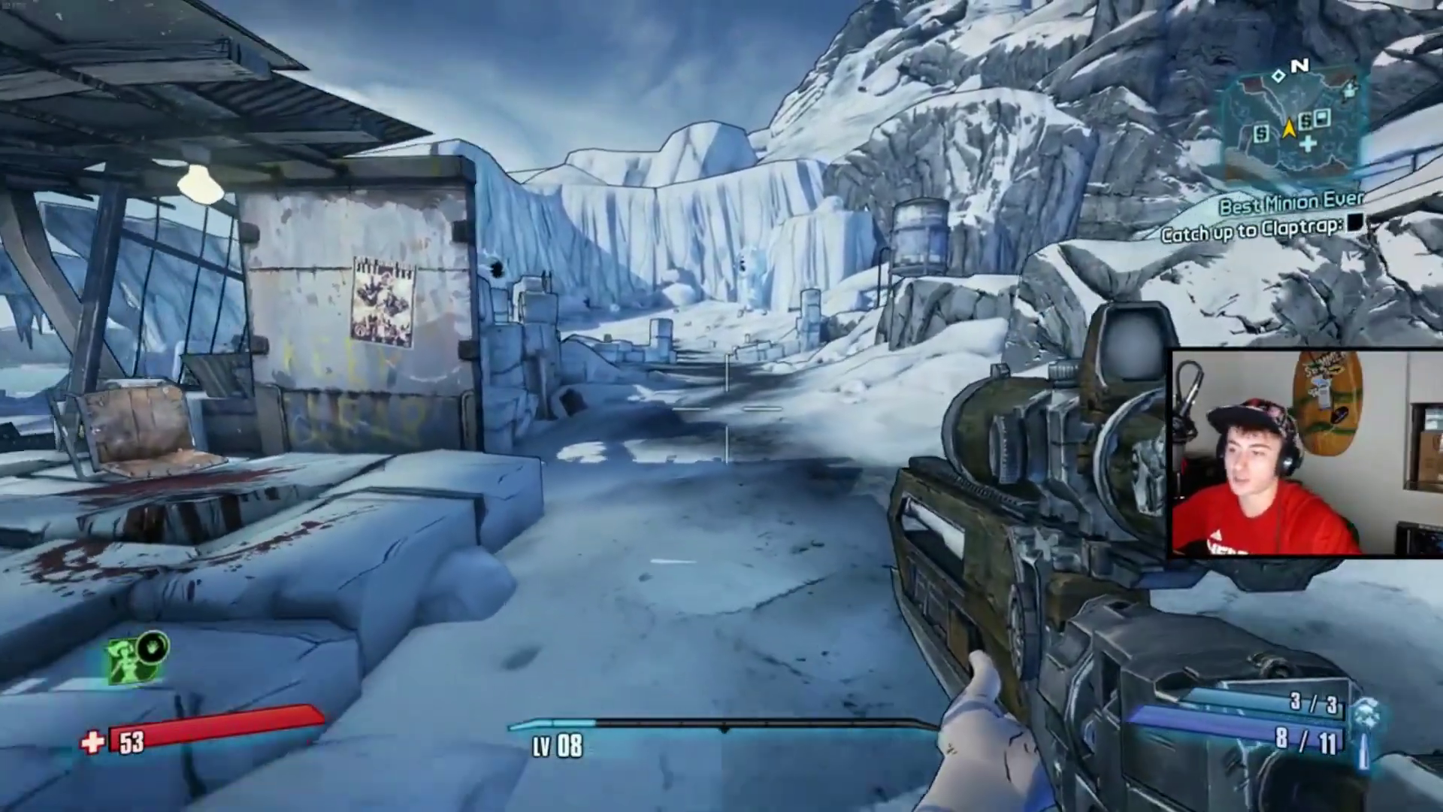